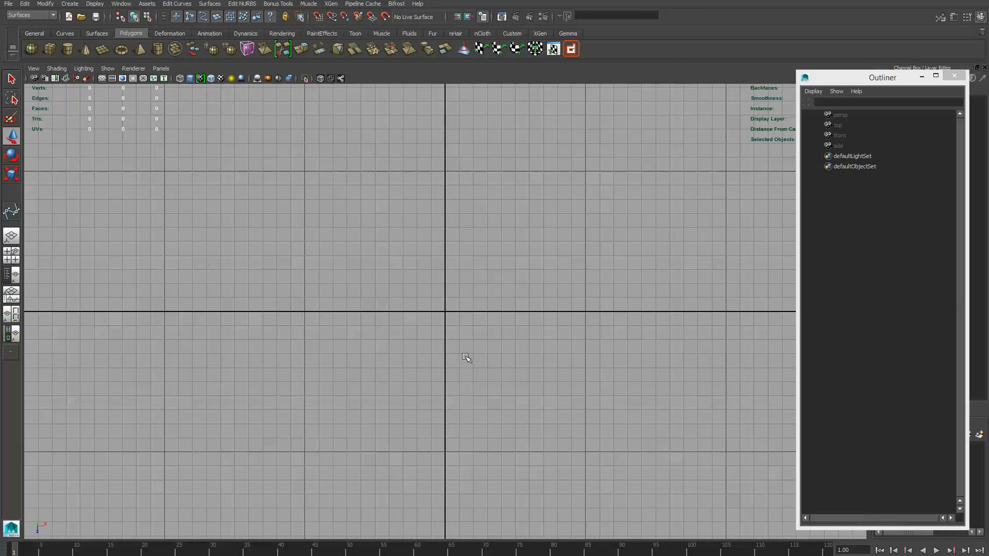
# - Draw an open, roughly oval curve with seven control vertices in the top view, left of the grid's centre, using the CV Curve Tool
pyautogui.click(34, 16)
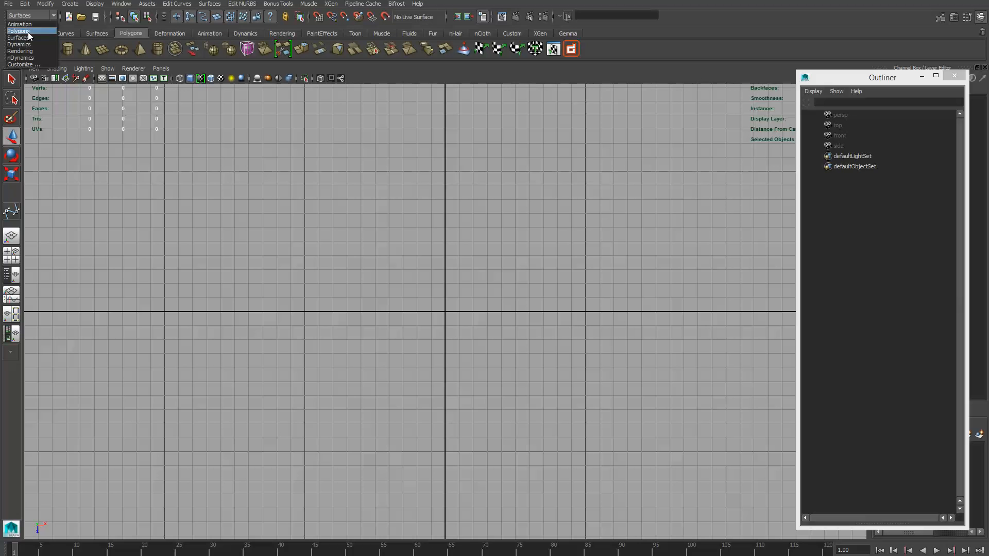
pyautogui.click(27, 36)
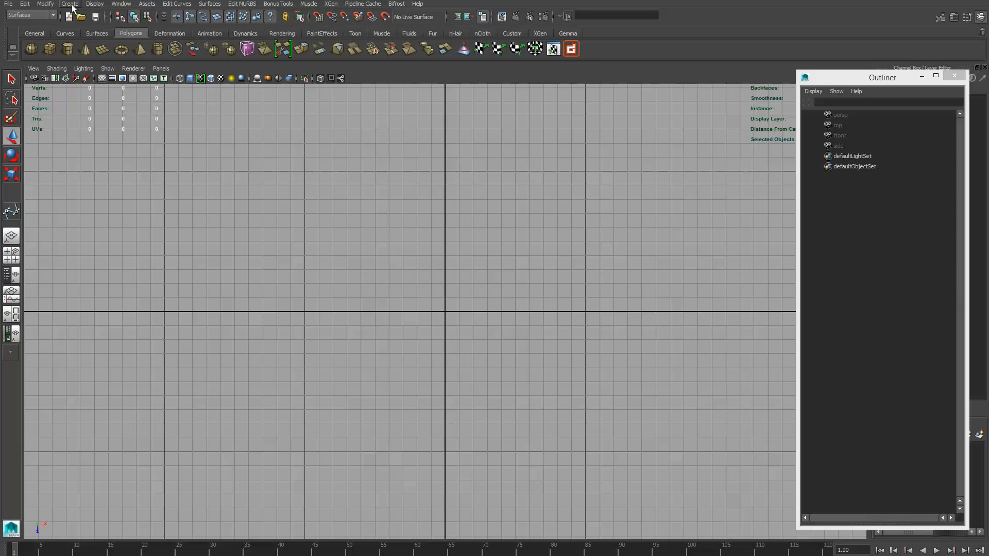
pyautogui.click(71, 4)
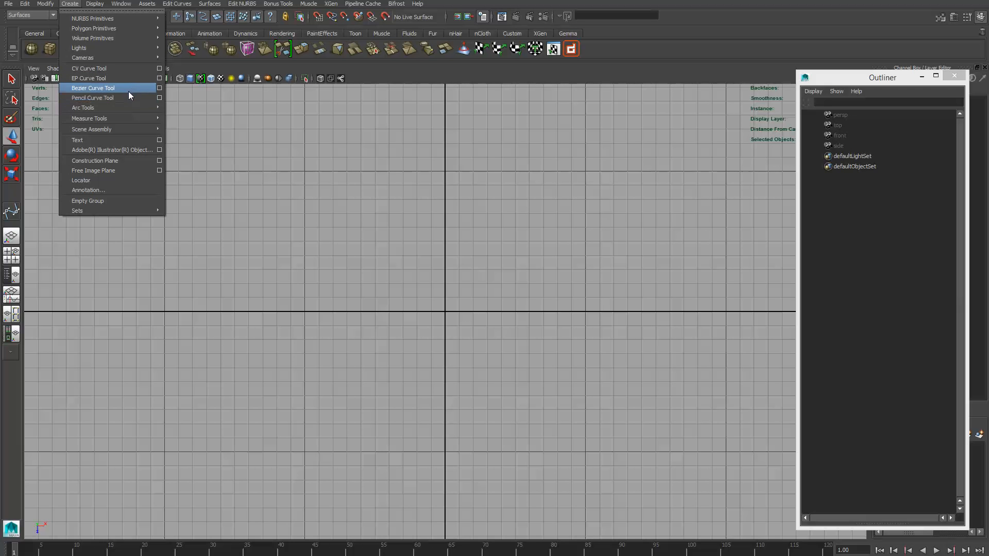
pyautogui.moveTo(129, 104)
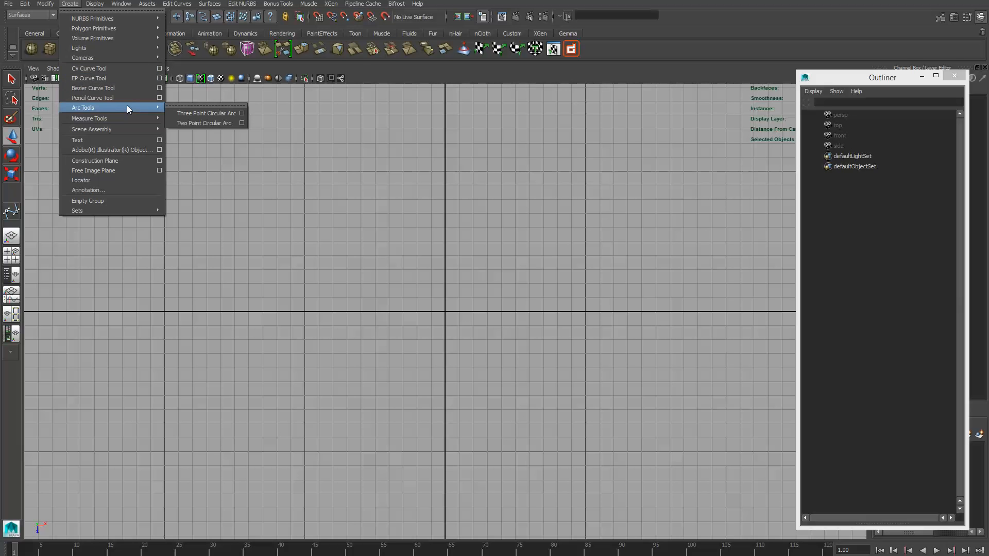
pyautogui.click(114, 72)
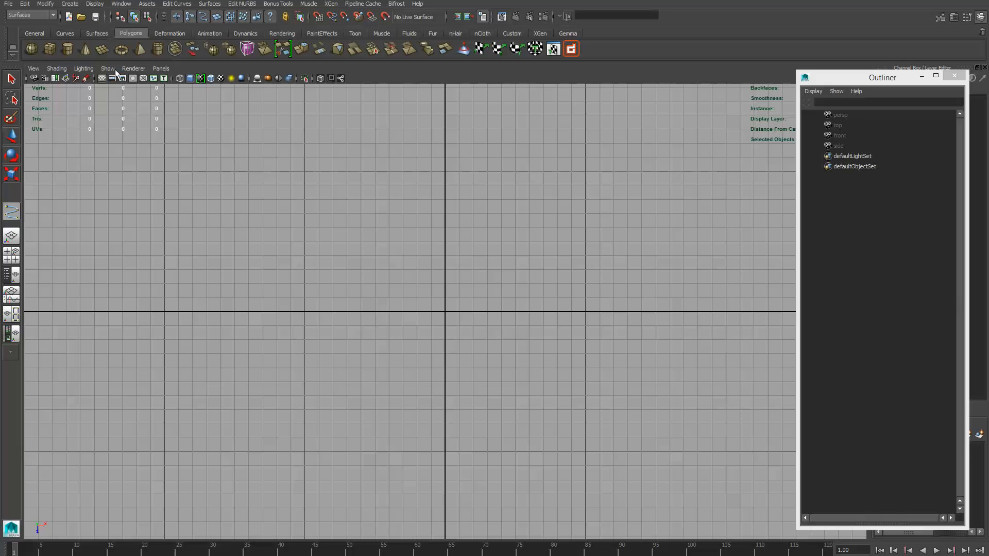
pyautogui.click(241, 280)
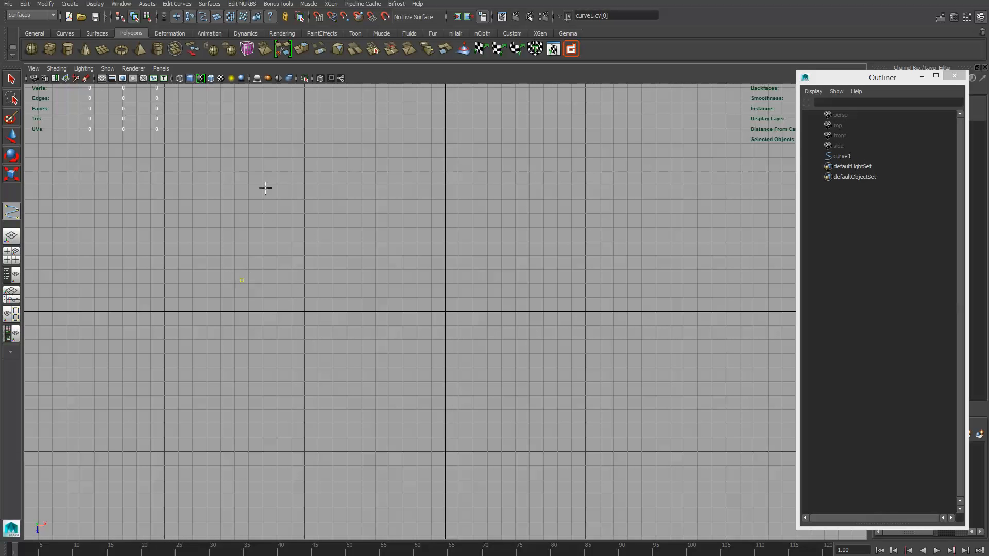
pyautogui.click(260, 205)
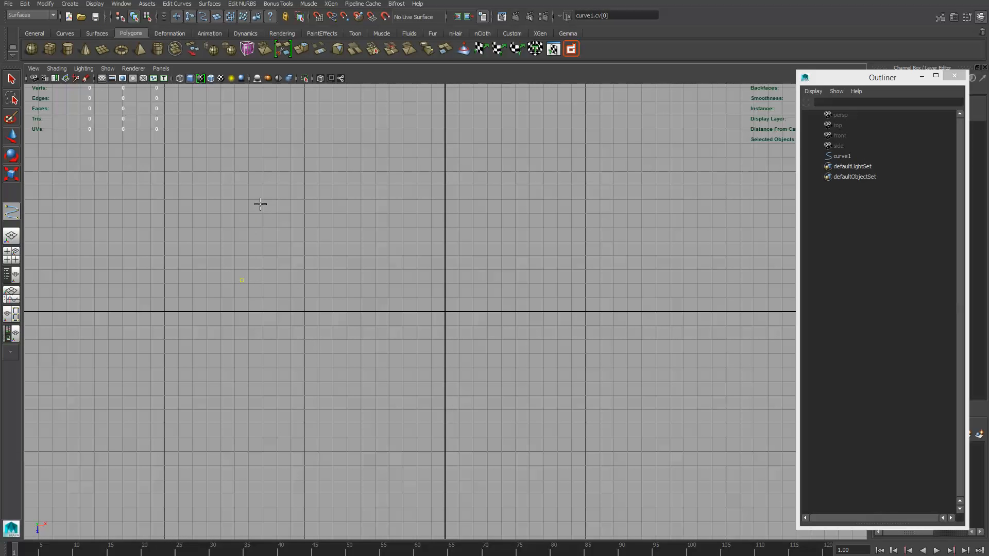
pyautogui.click(354, 195)
pyautogui.click(439, 238)
pyautogui.click(429, 315)
pyautogui.click(334, 359)
pyautogui.click(268, 342)
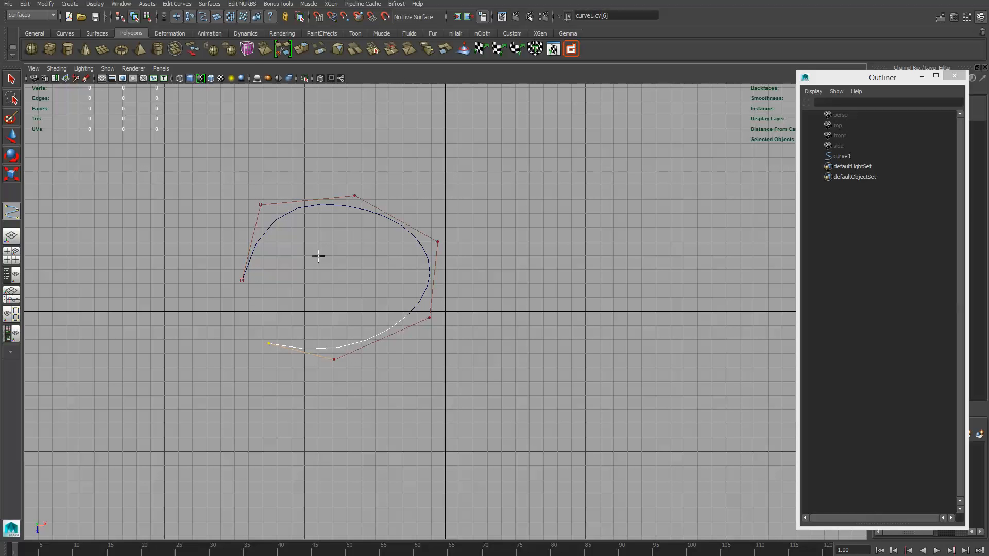
pyautogui.press('Return')
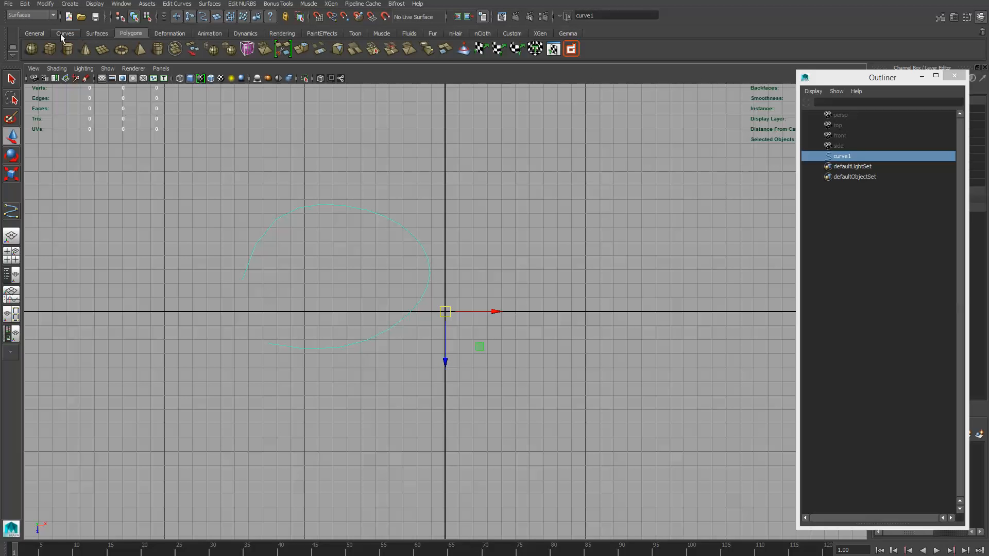
# - Draw a larger open curve with nine edit points around the first curve using the EP Curve Tool
pyautogui.click(97, 34)
pyautogui.click(72, 33)
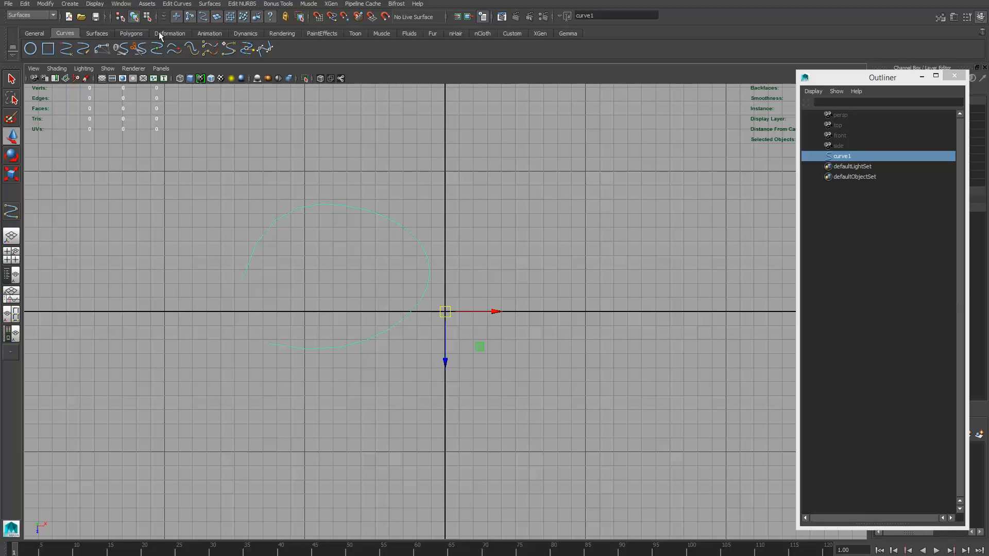
pyautogui.click(71, 3)
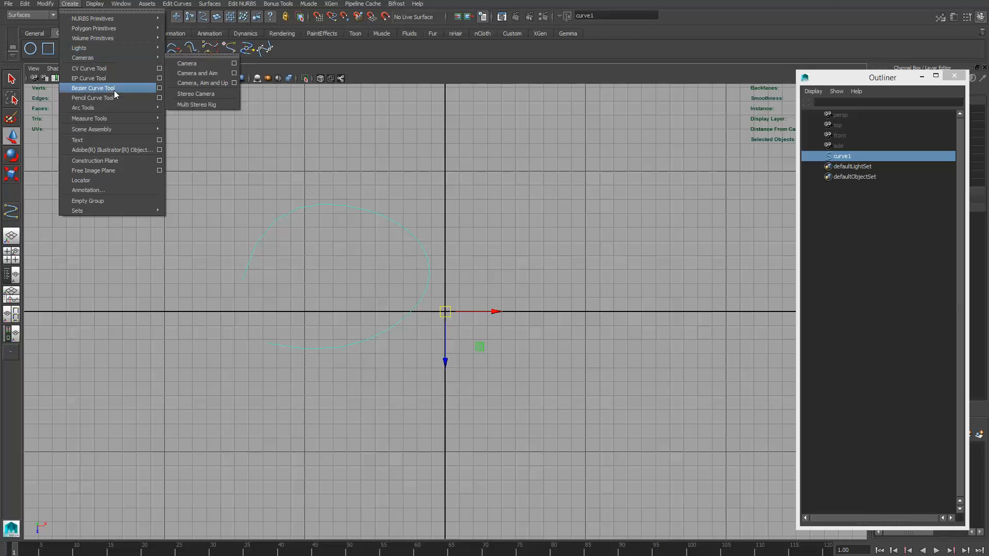
pyautogui.click(94, 78)
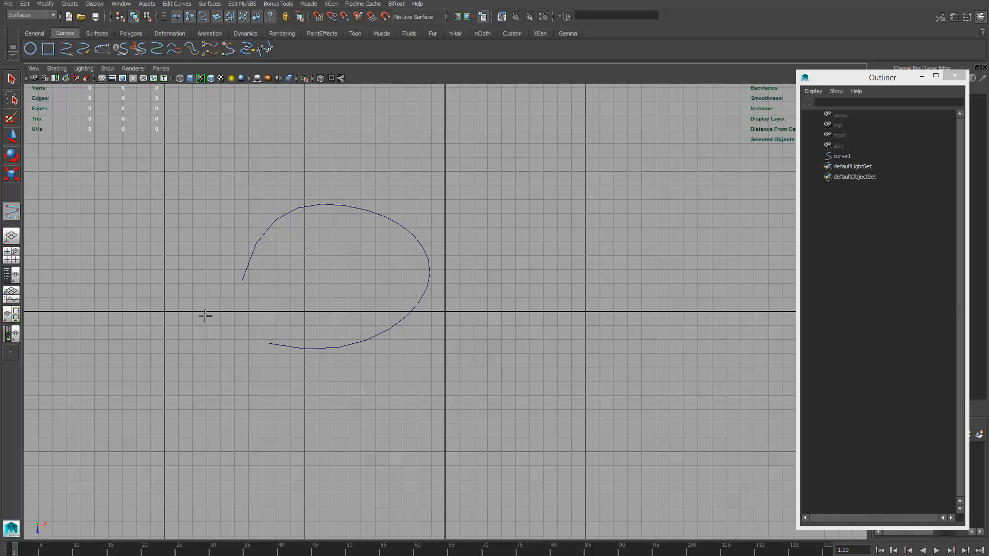
pyautogui.click(194, 257)
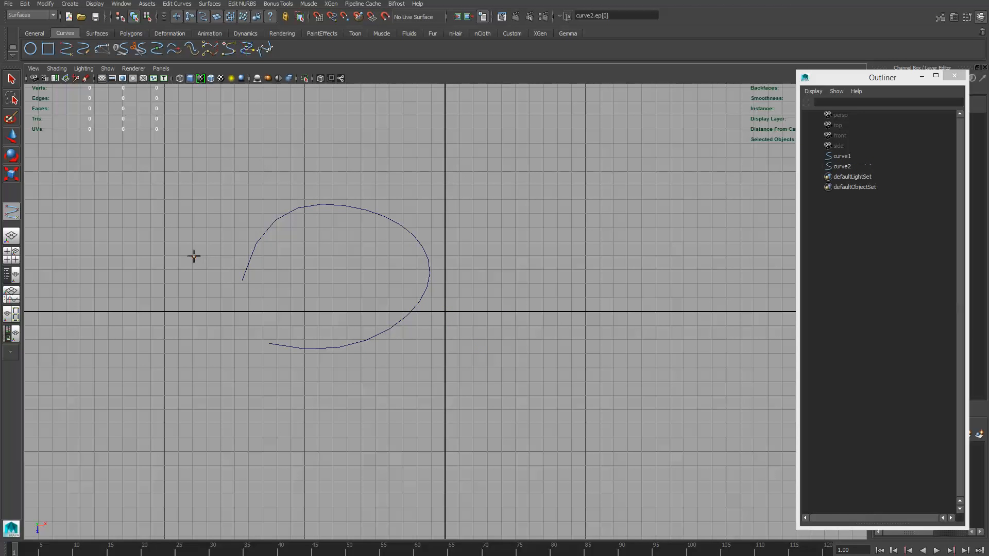
pyautogui.click(209, 193)
pyautogui.click(288, 163)
pyautogui.moveTo(288, 163); pyautogui.dragTo(279, 166)
pyautogui.moveTo(380, 166); pyautogui.dragTo(384, 177)
pyautogui.moveTo(459, 206); pyautogui.dragTo(448, 210)
pyautogui.moveTo(474, 363); pyautogui.dragTo(477, 325)
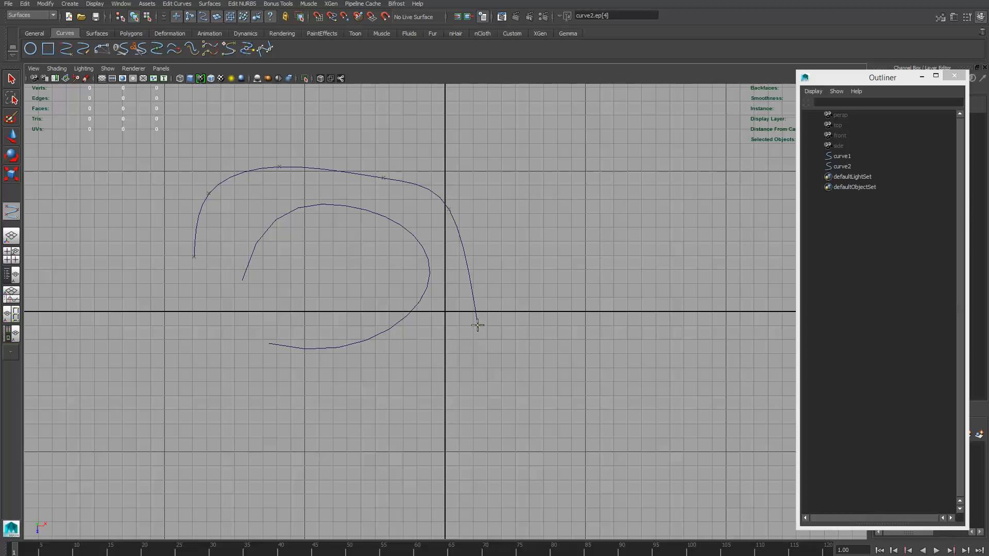
pyautogui.moveTo(378, 415); pyautogui.dragTo(352, 413)
pyautogui.moveTo(248, 406); pyautogui.dragTo(221, 390)
pyautogui.click(183, 335)
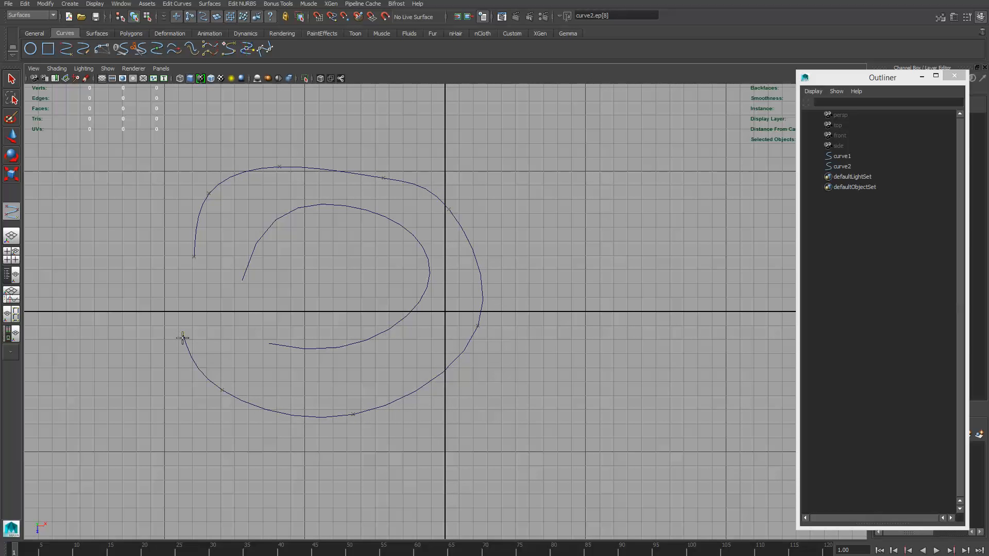
pyautogui.press('w')
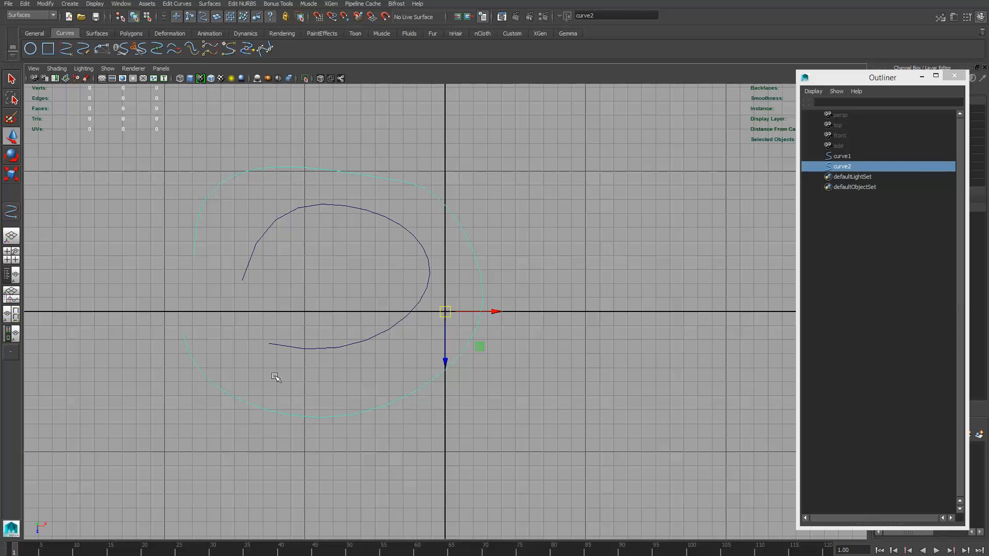
# - Reshape the outer curve by moving three upper control vertices outward and the bottom control vertex inward
pyautogui.rightClick(332, 172)
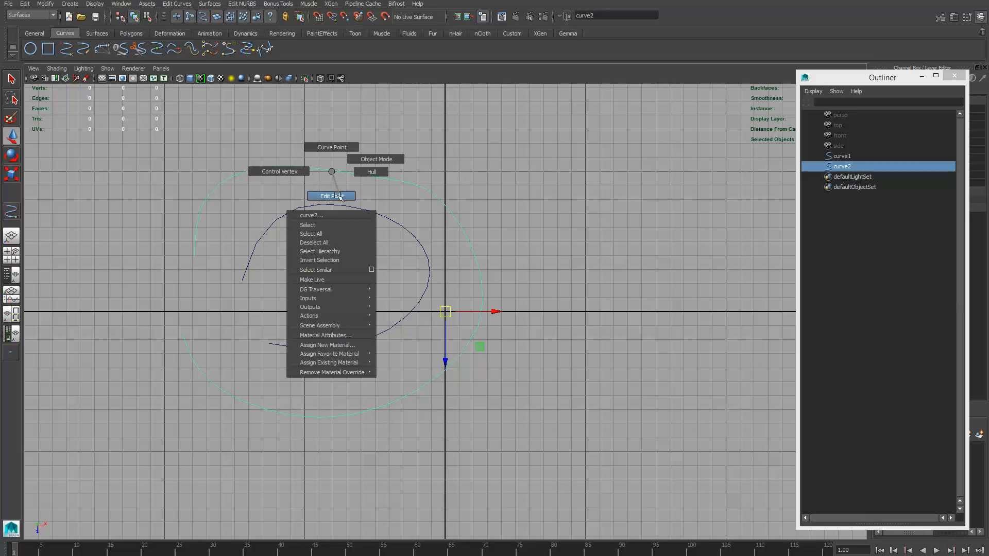
pyautogui.click(285, 171)
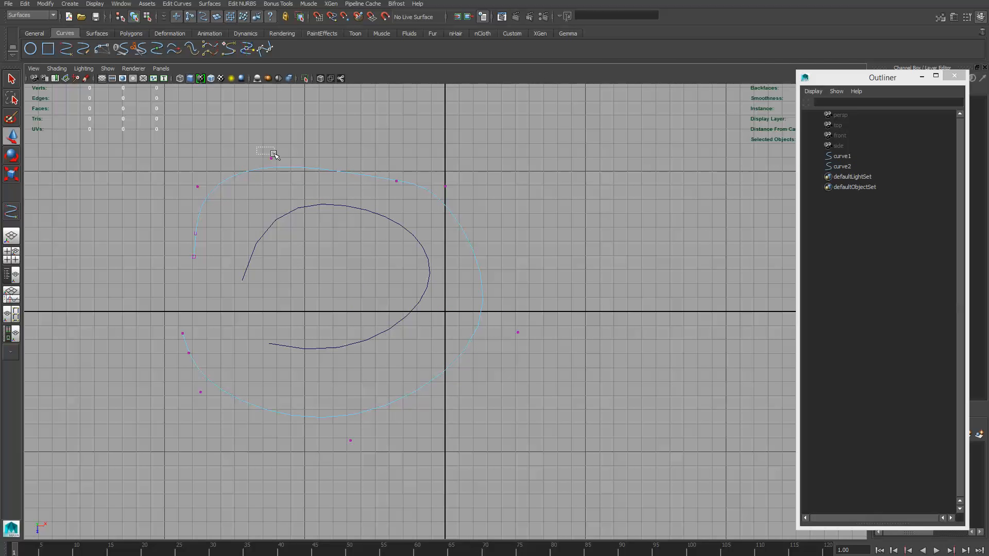
pyautogui.click(271, 158)
pyautogui.moveTo(271, 158); pyautogui.dragTo(276, 133)
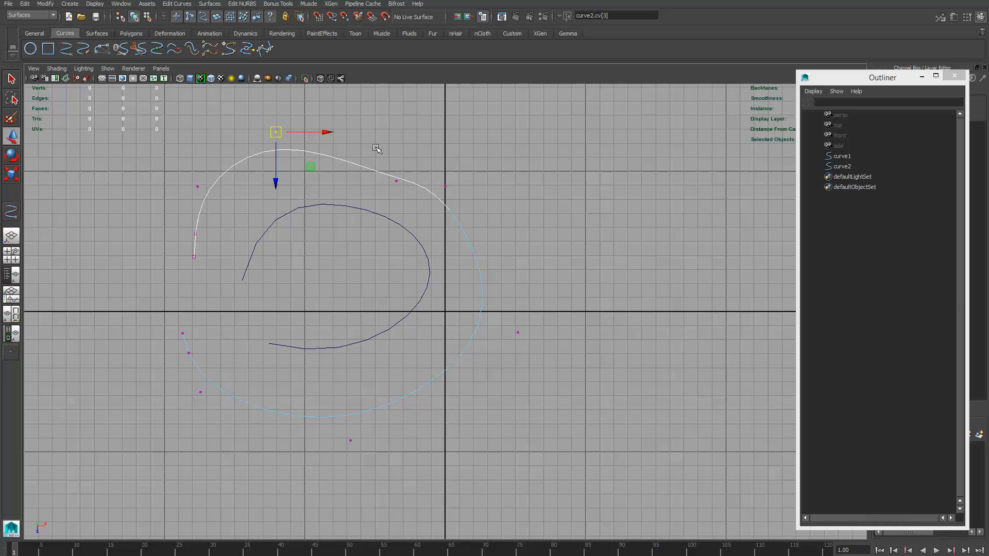
pyautogui.click(394, 182)
pyautogui.moveTo(395, 183); pyautogui.dragTo(388, 144)
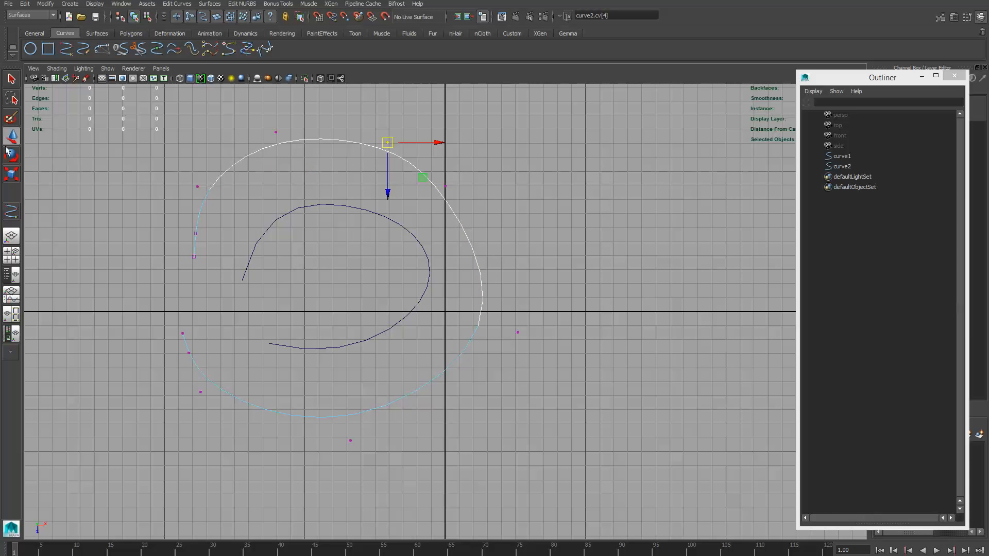
pyautogui.click(446, 186)
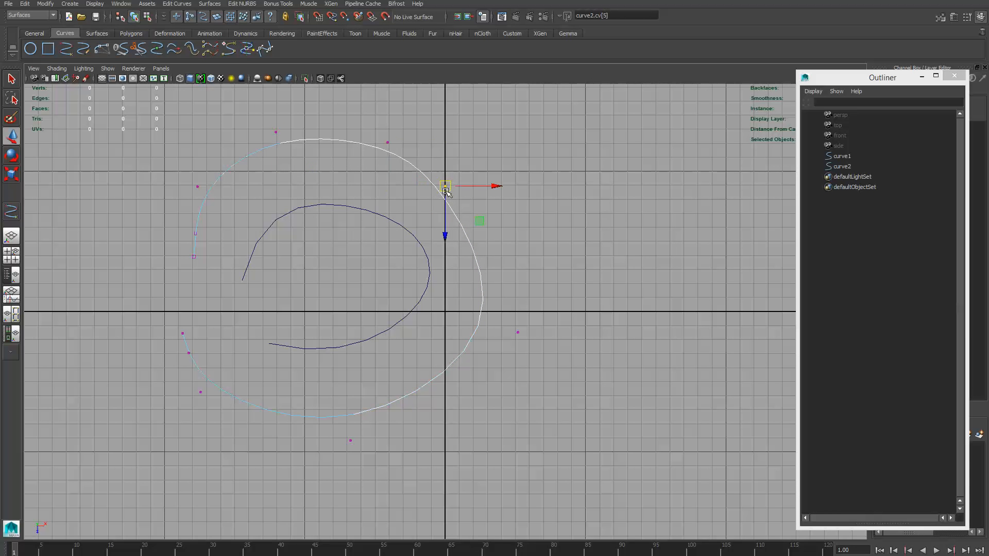
pyautogui.moveTo(452, 189); pyautogui.dragTo(501, 186)
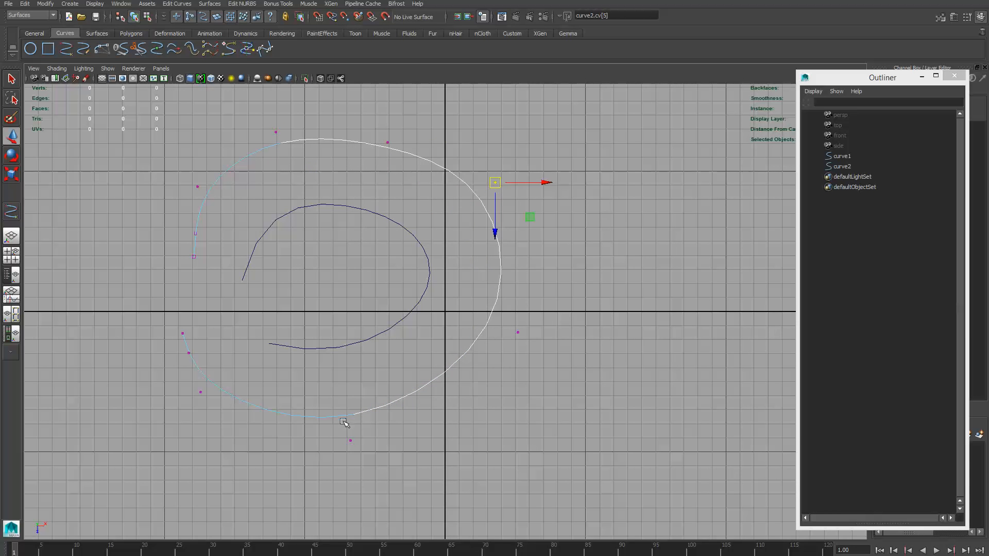
pyautogui.moveTo(343, 430); pyautogui.dragTo(352, 394)
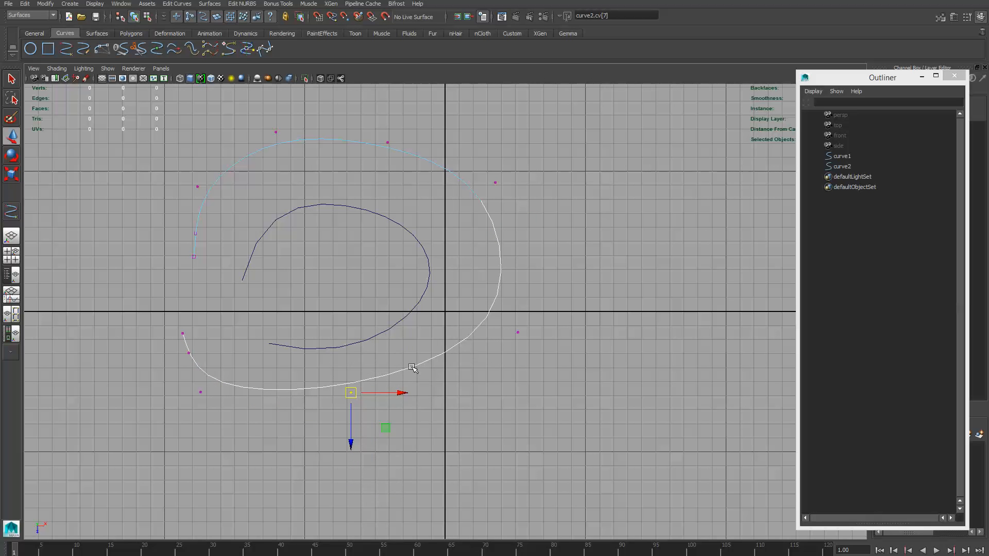
# - Switch the outer curve to edit points and move its lower-right and bottom edit points outward
pyautogui.moveTo(412, 367); pyautogui.dragTo(413, 396, button='right')
pyautogui.moveTo(478, 313); pyautogui.dragTo(491, 350)
pyautogui.moveTo(357, 371); pyautogui.dragTo(327, 422)
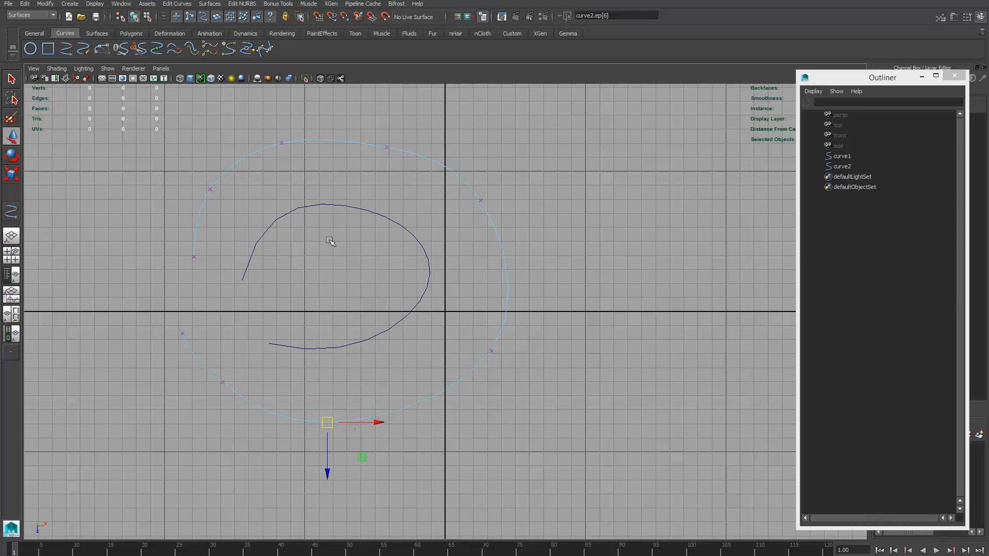
# - Round out the inner curve by repositioning its edit points at the upper-left end, the top and the upper right
pyautogui.click(264, 212)
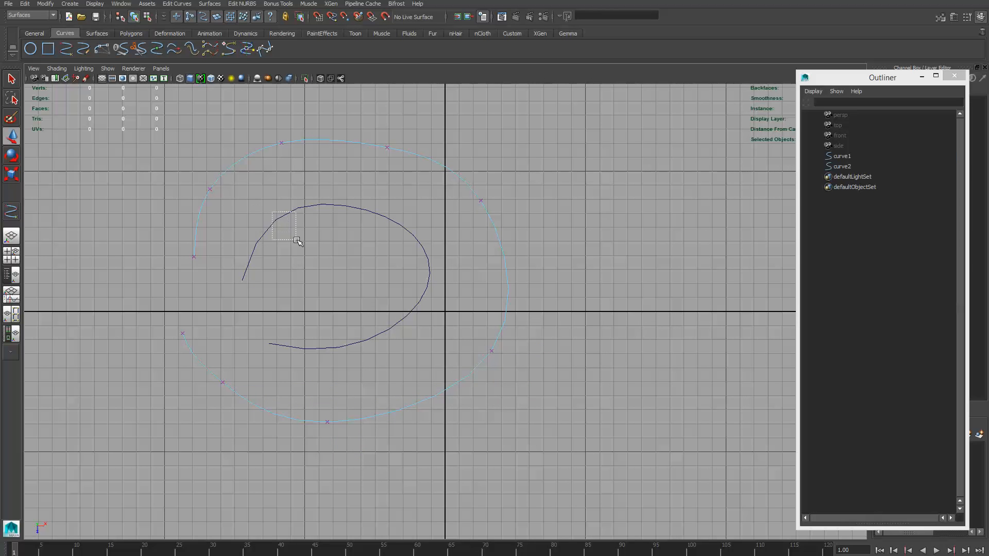
pyautogui.click(284, 215)
pyautogui.moveTo(366, 212); pyautogui.dragTo(363, 245, button='right')
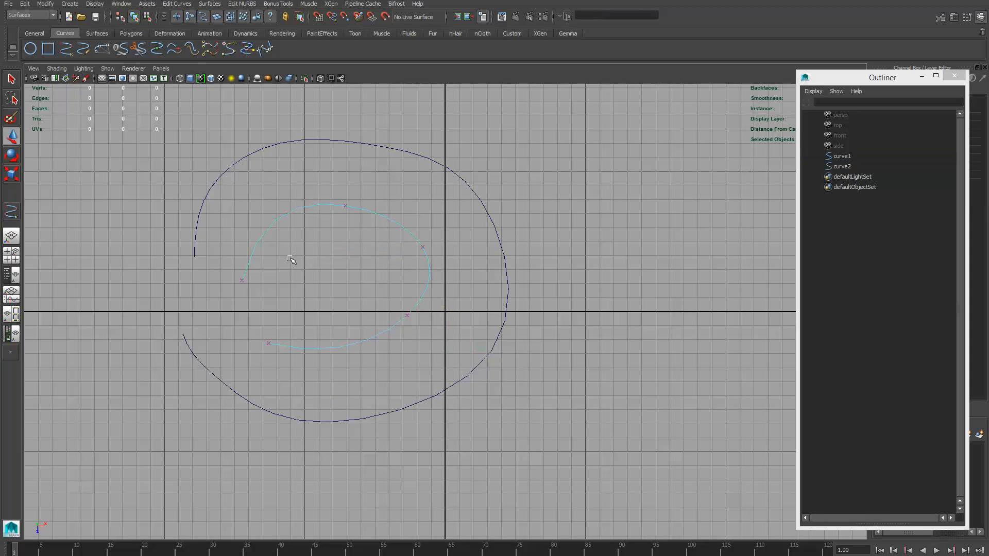
pyautogui.click(344, 208)
pyautogui.moveTo(343, 208); pyautogui.dragTo(350, 183)
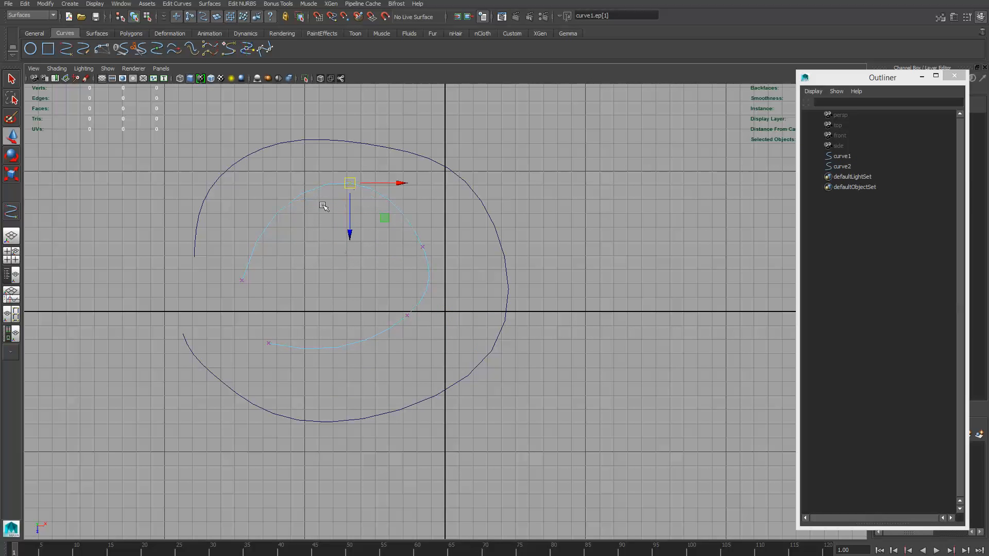
pyautogui.click(241, 281)
pyautogui.moveTo(235, 284); pyautogui.dragTo(239, 300)
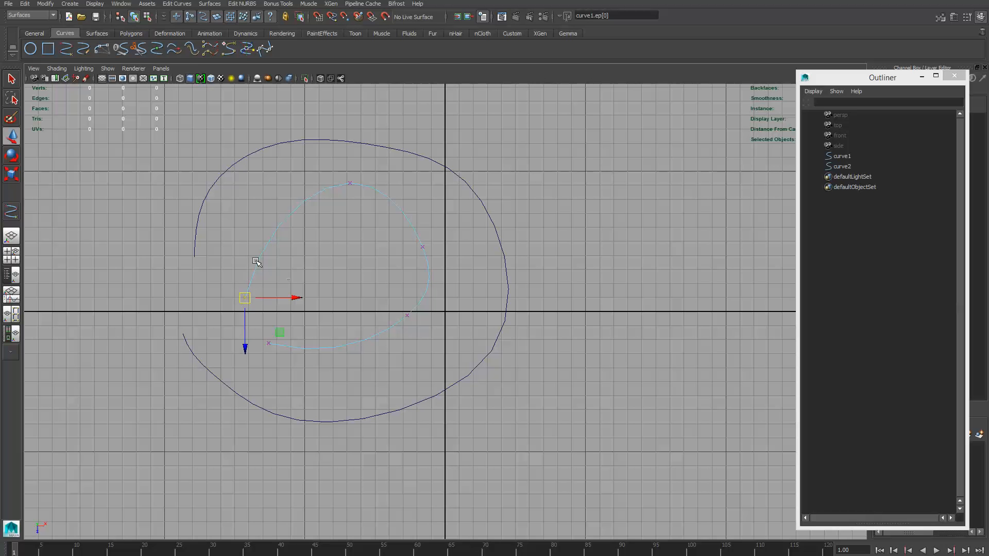
pyautogui.click(350, 184)
pyautogui.moveTo(351, 185); pyautogui.dragTo(306, 189)
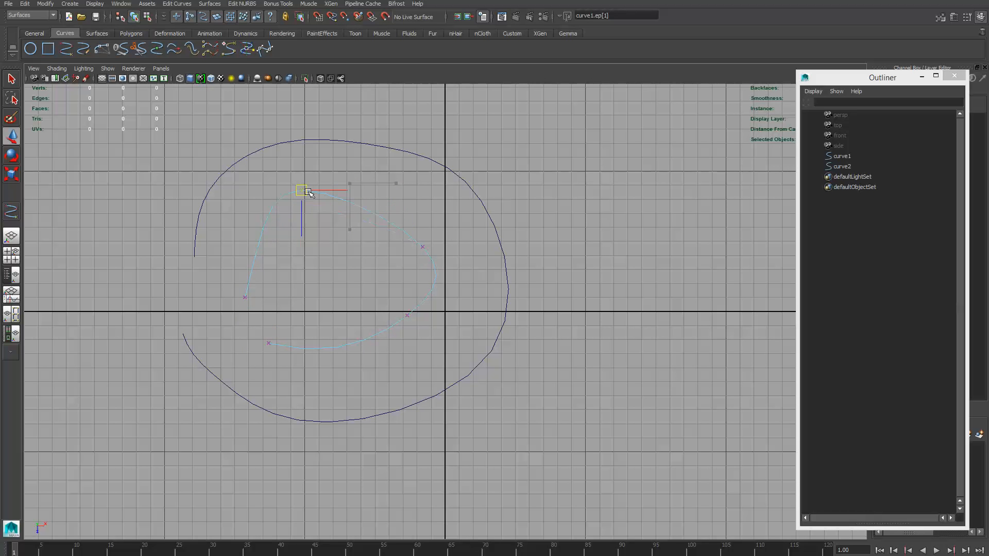
pyautogui.click(423, 249)
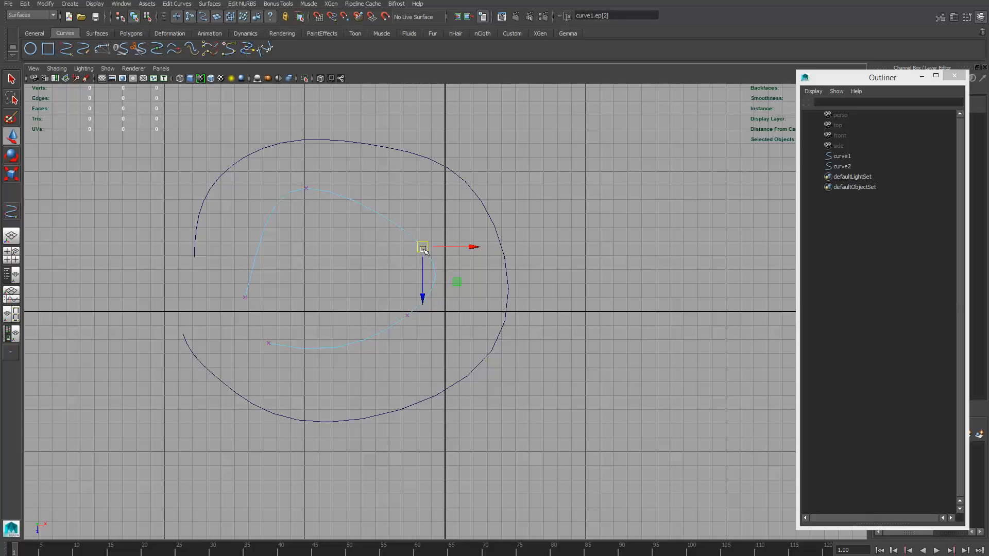
pyautogui.moveTo(422, 249); pyautogui.dragTo(413, 204)
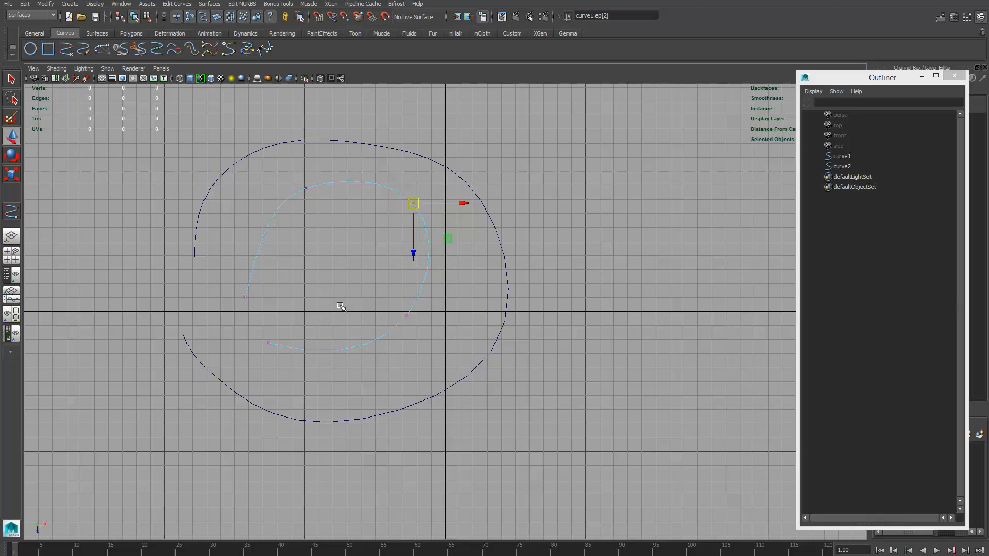
# - Display the inner curve's hull, and return the curve to Object Mode
pyautogui.moveTo(381, 188)
pyautogui.mouseDown(button='right')
pyautogui.moveTo(424, 173)
pyautogui.moveTo(382, 182)
pyautogui.mouseUp(button='right')
pyautogui.rightClick(374, 183)
pyautogui.click(397, 192)
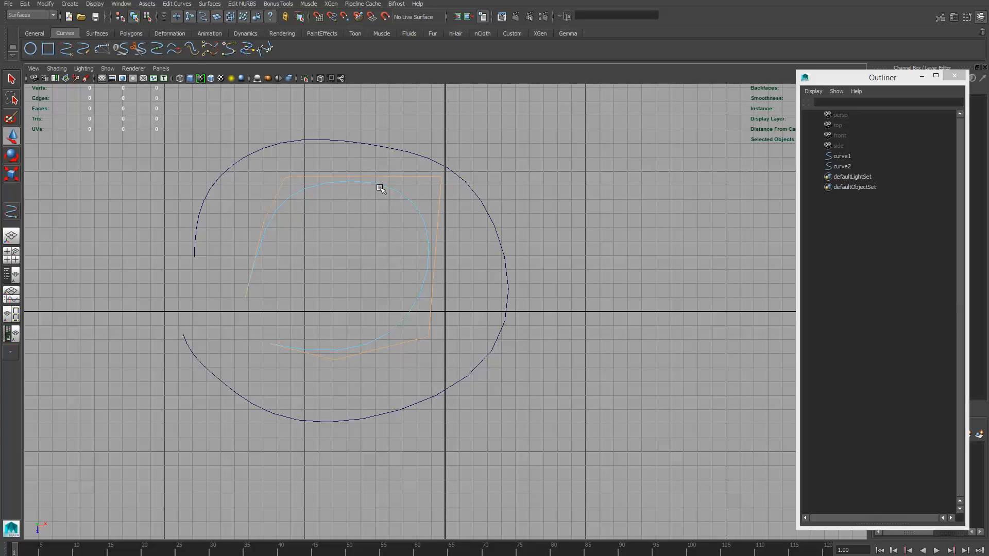
pyautogui.rightClick(380, 187)
pyautogui.moveTo(380, 187); pyautogui.dragTo(427, 172, button='right')
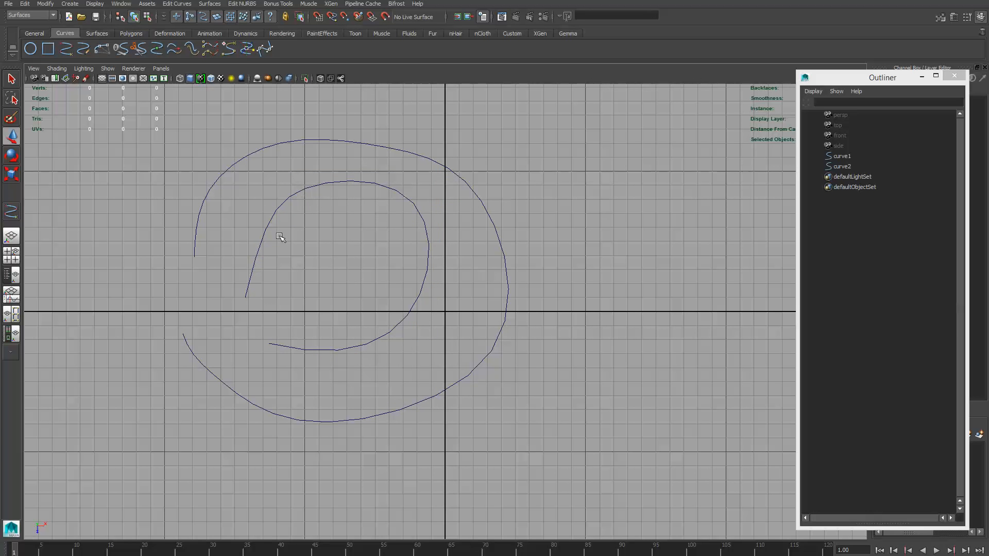
# - Close the inner curve with Open/Close Curves
pyautogui.click(285, 200)
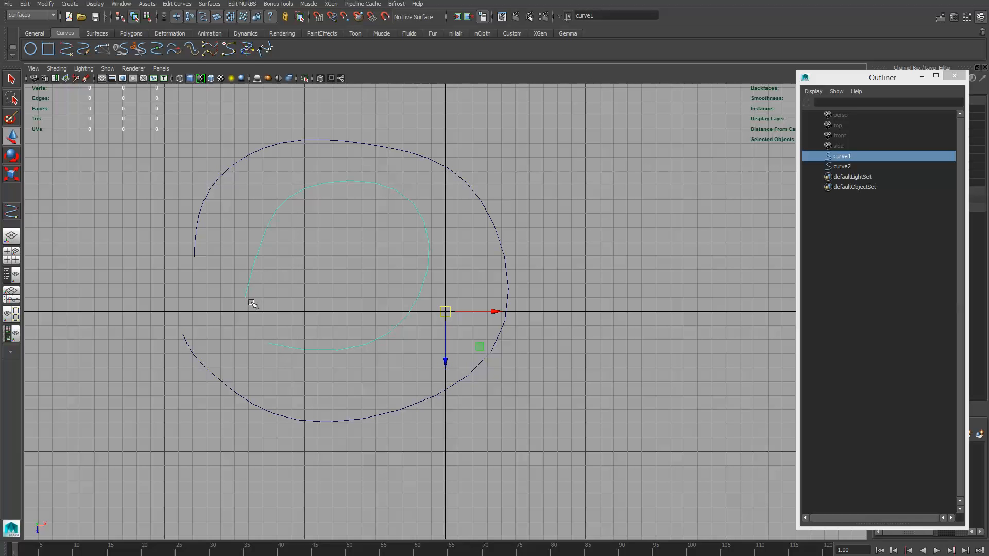
pyautogui.keyDown('shift'); pyautogui.rightClick(256, 256); pyautogui.keyUp('shift')
pyautogui.keyDown('shift'); pyautogui.moveTo(256, 256); pyautogui.dragTo(315, 230, button='right'); pyautogui.keyUp('shift')
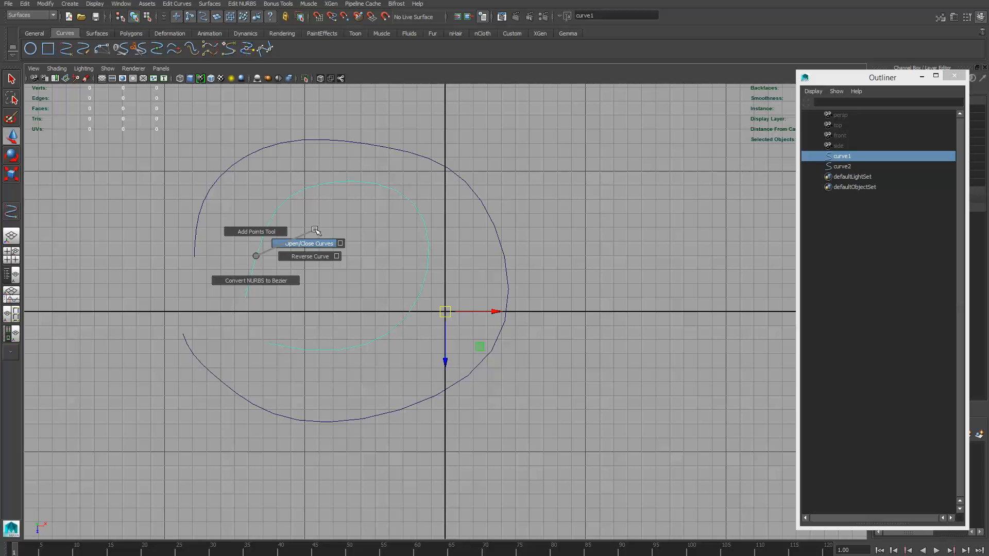
pyautogui.keyDown('shift'); pyautogui.moveTo(315, 231); pyautogui.dragTo(315, 231, button='right'); pyautogui.keyUp('shift')
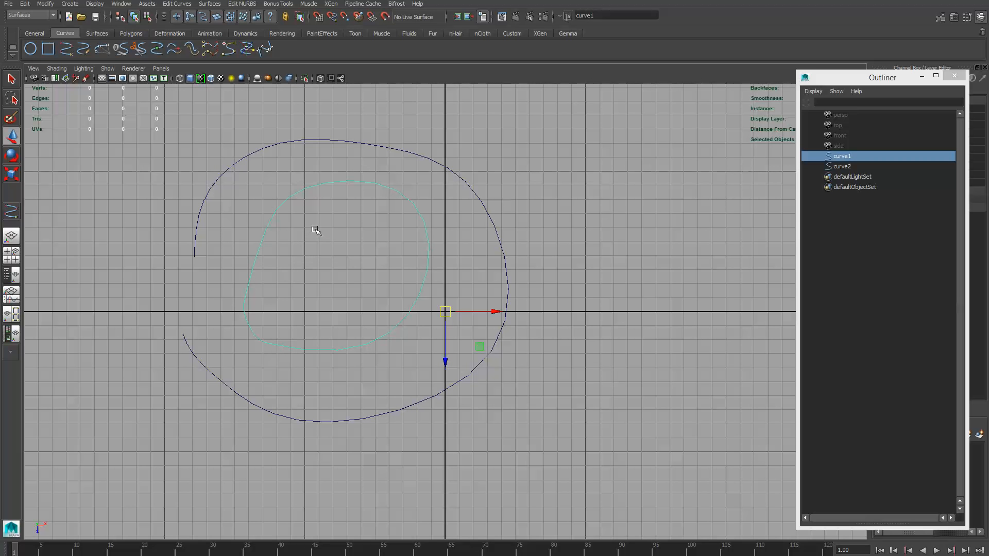
pyautogui.rightClick(267, 225)
pyautogui.keyDown('shift'); pyautogui.moveTo(267, 225); pyautogui.dragTo(268, 192, button='right'); pyautogui.keyUp('shift')
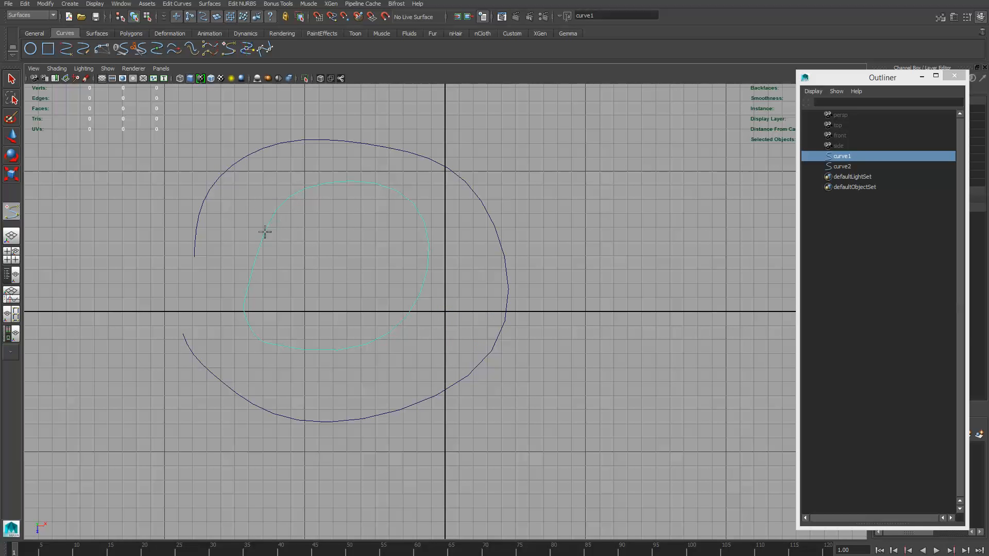
pyautogui.click(248, 242)
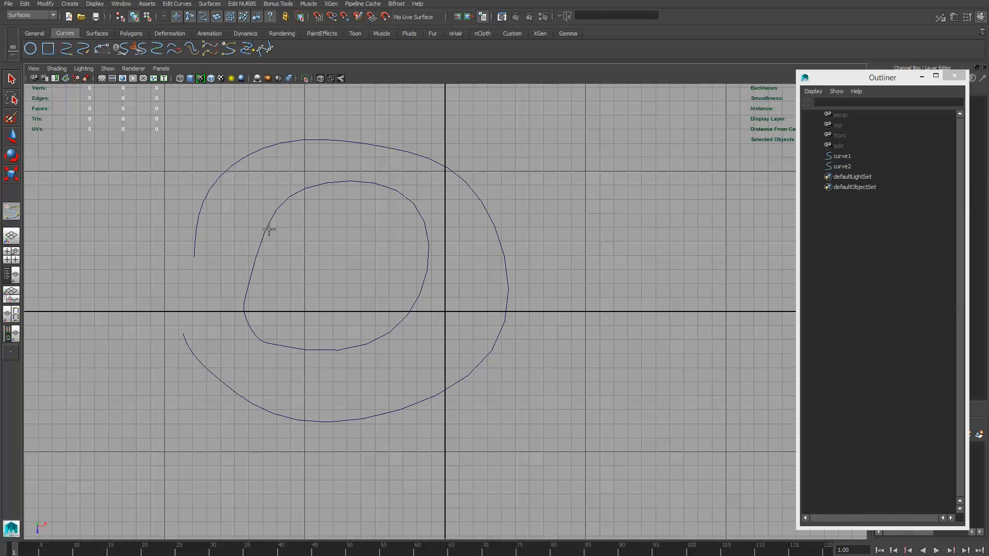
pyautogui.click(266, 228)
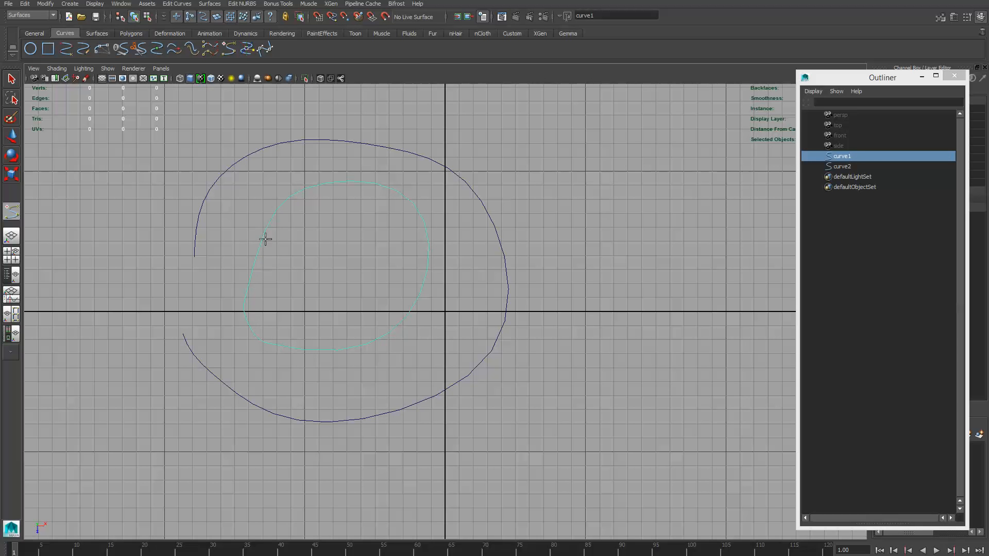
pyautogui.rightClick(272, 222)
pyautogui.rightClick(299, 128)
# - Delete both the inner and the outer curve from the scene
pyautogui.keyDown('shift'); pyautogui.click(853, 169); pyautogui.keyUp('shift')
pyautogui.press('Delete')
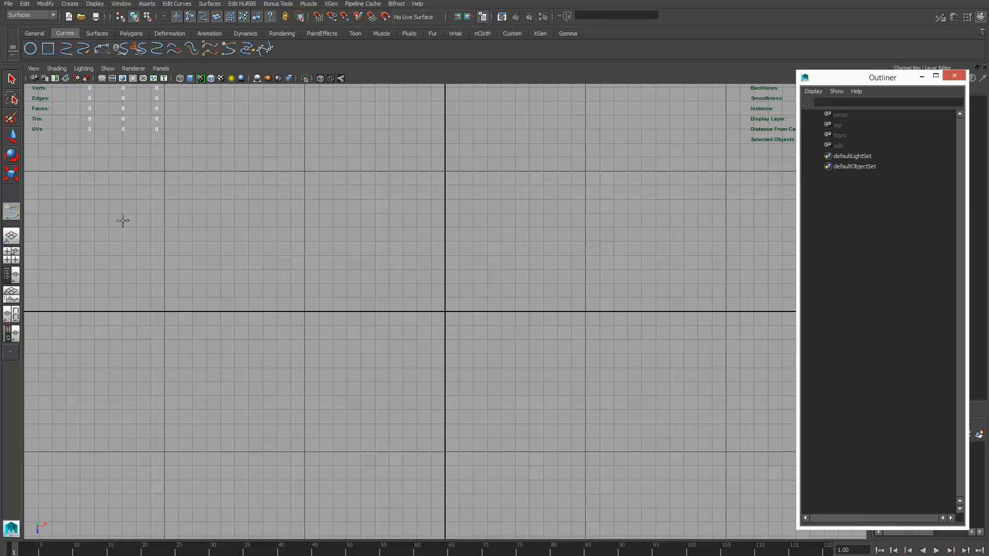
# - Draw a large, nearly closed freehand loop around the origin with the Pencil Curve Tool
pyautogui.click(76, 5)
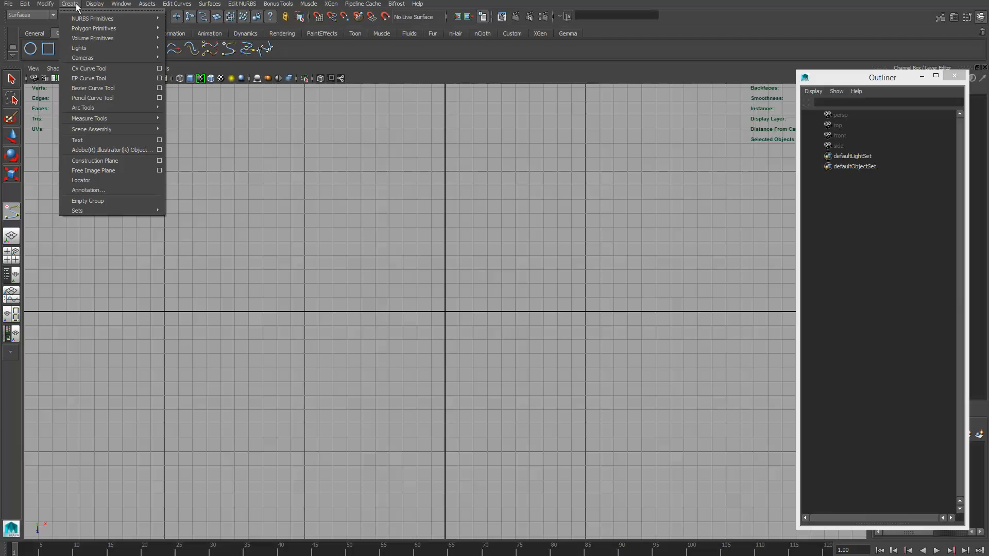
pyautogui.click(91, 98)
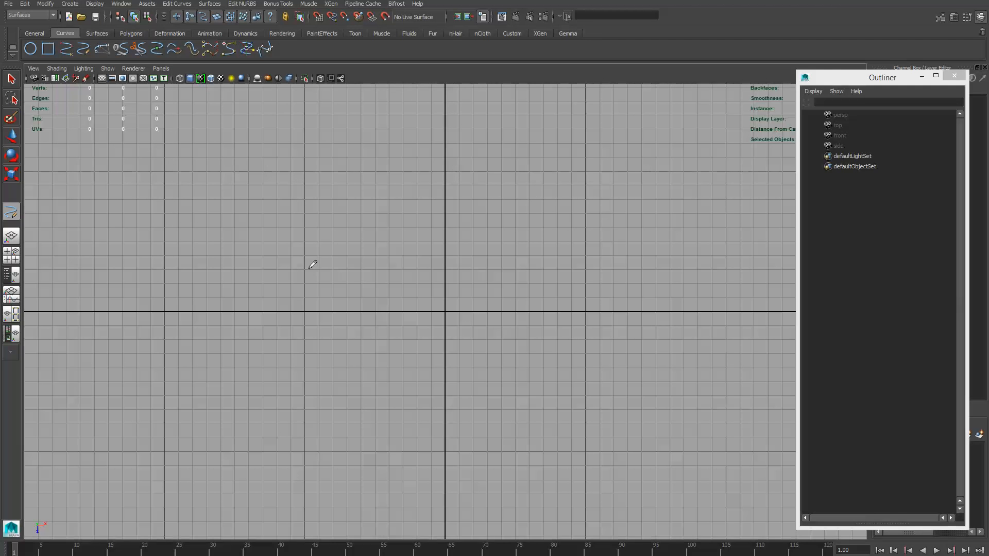
pyautogui.moveTo(309, 273); pyautogui.dragTo(573, 205)
pyautogui.moveTo(606, 234)
pyautogui.mouseDown()
pyautogui.moveTo(323, 388)
pyautogui.moveTo(304, 292)
pyautogui.mouseUp()
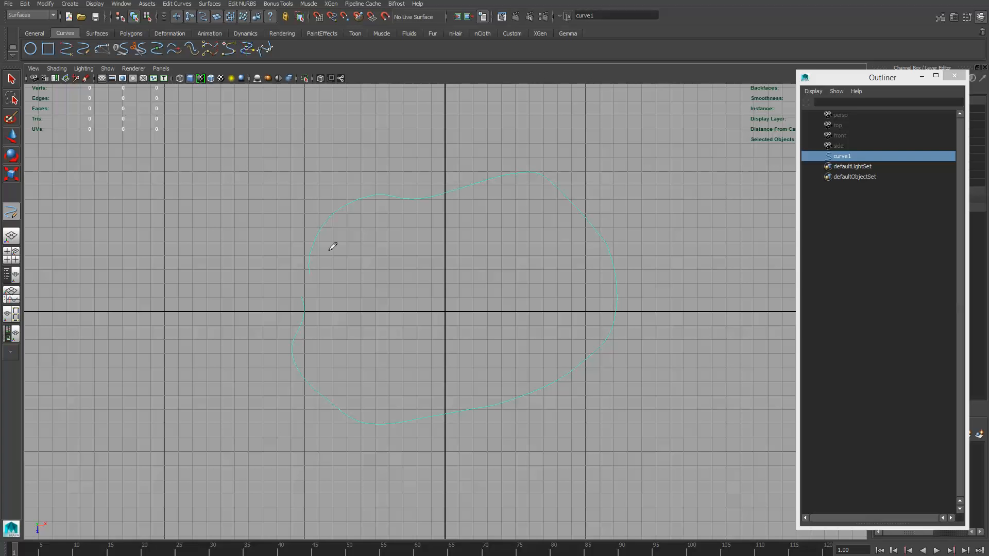
# - Show the pencil curve's control vertices and move single ones outward at the upper middle, the upper-right corner and the lower edge
pyautogui.press('w')
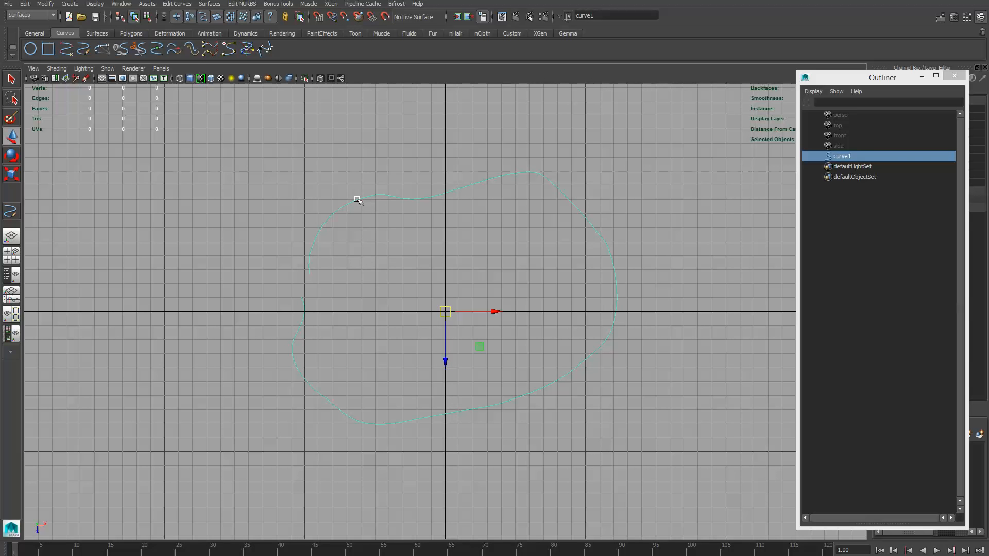
pyautogui.moveTo(356, 198); pyautogui.dragTo(305, 198, button='right')
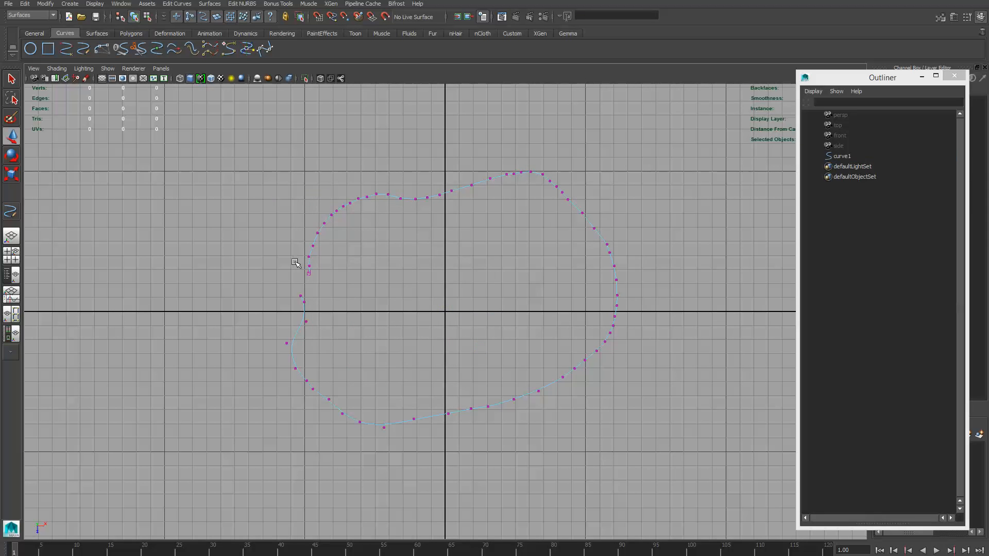
pyautogui.click(415, 199)
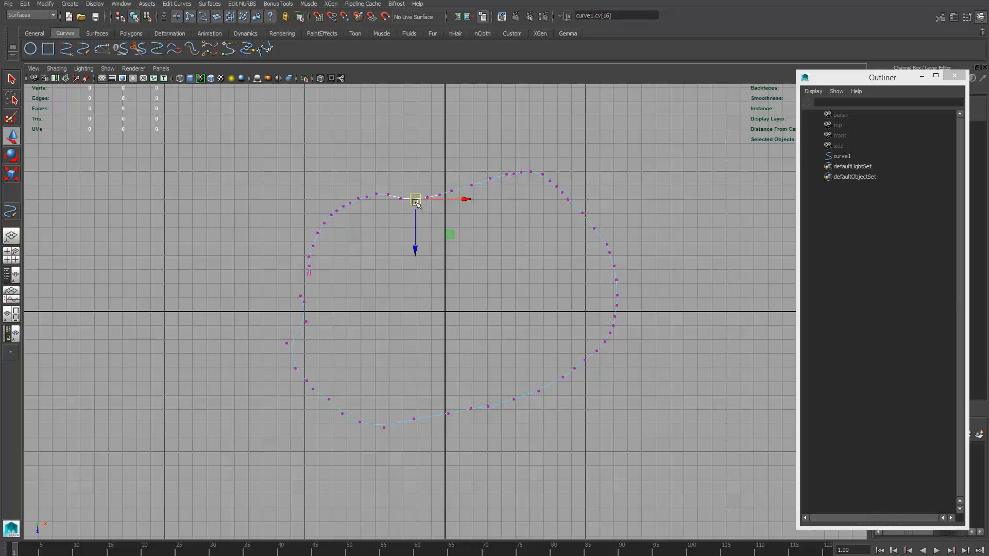
pyautogui.moveTo(416, 200); pyautogui.dragTo(415, 185)
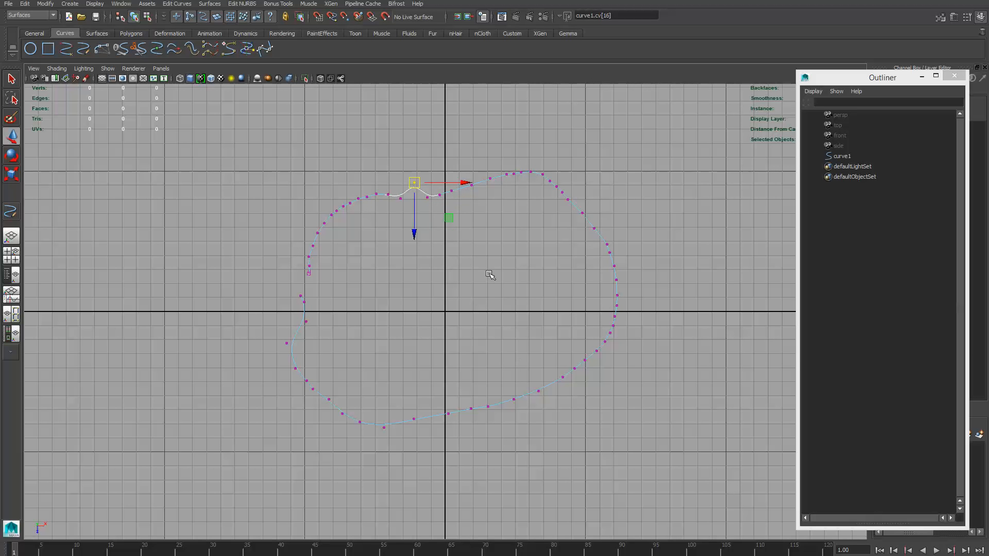
pyautogui.click(541, 177)
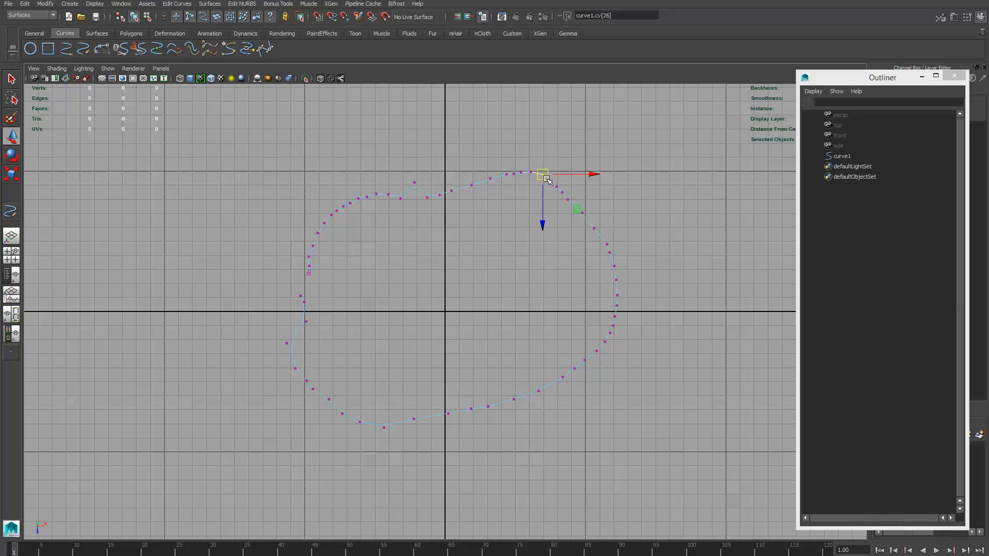
pyautogui.moveTo(541, 175); pyautogui.dragTo(565, 158)
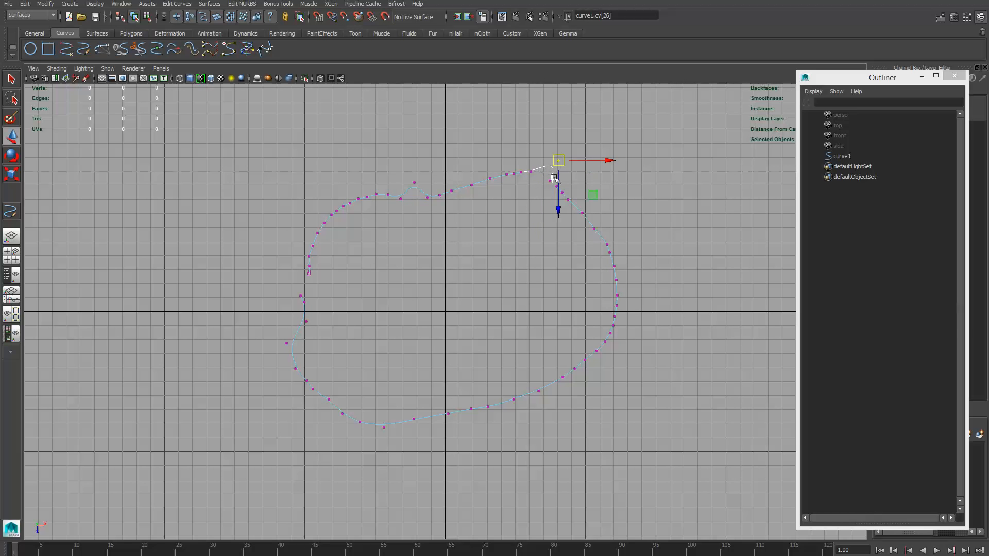
pyautogui.click(487, 407)
pyautogui.moveTo(488, 408); pyautogui.dragTo(500, 433)
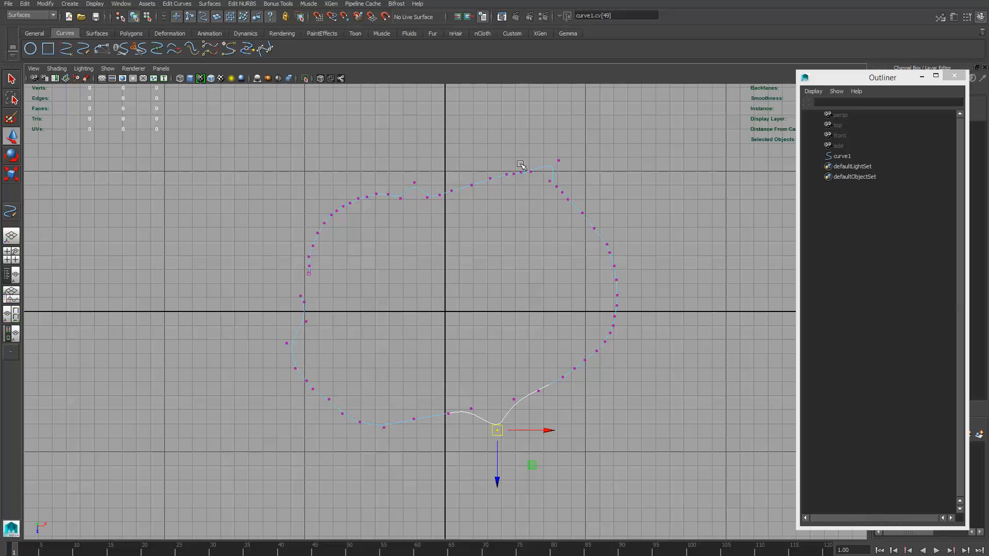
# - Return the pencil curve to Object Mode and delete it
pyautogui.moveTo(514, 175); pyautogui.dragTo(551, 161, button='right')
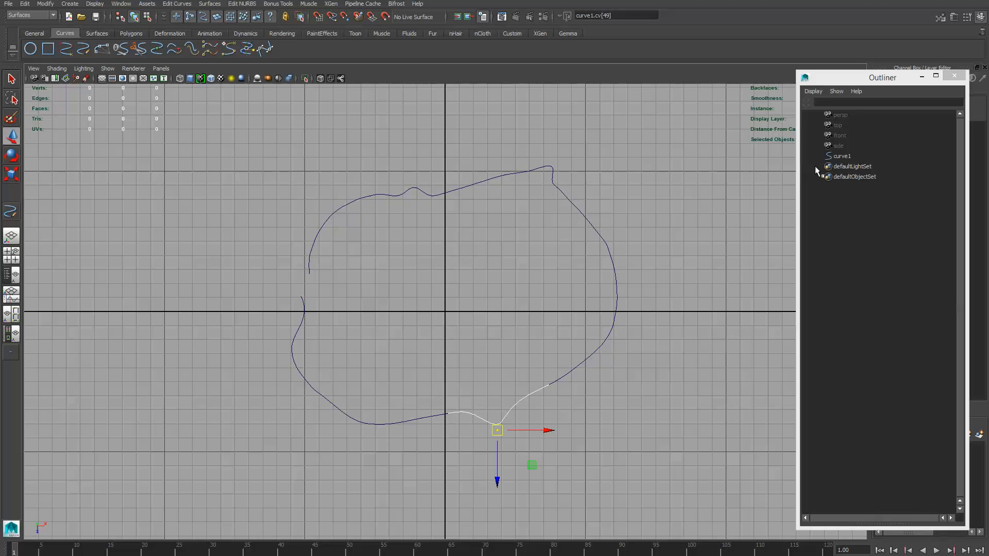
pyautogui.click(839, 157)
pyautogui.press('Delete')
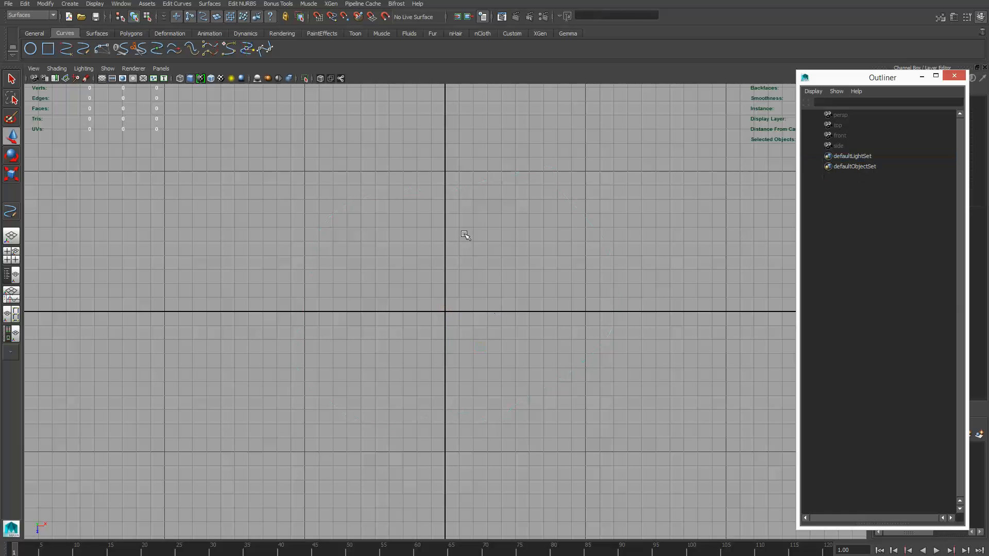
# - Draw a three point circular arc of about 2.58 cm radius, bulging above the X axis and ending at the origin
pyautogui.click(76, 6)
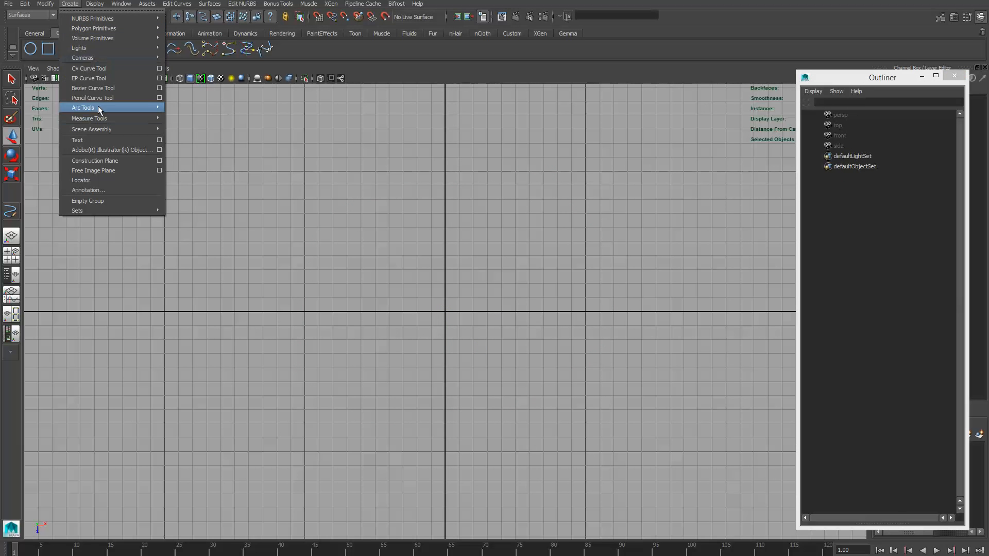
pyautogui.moveTo(93, 108)
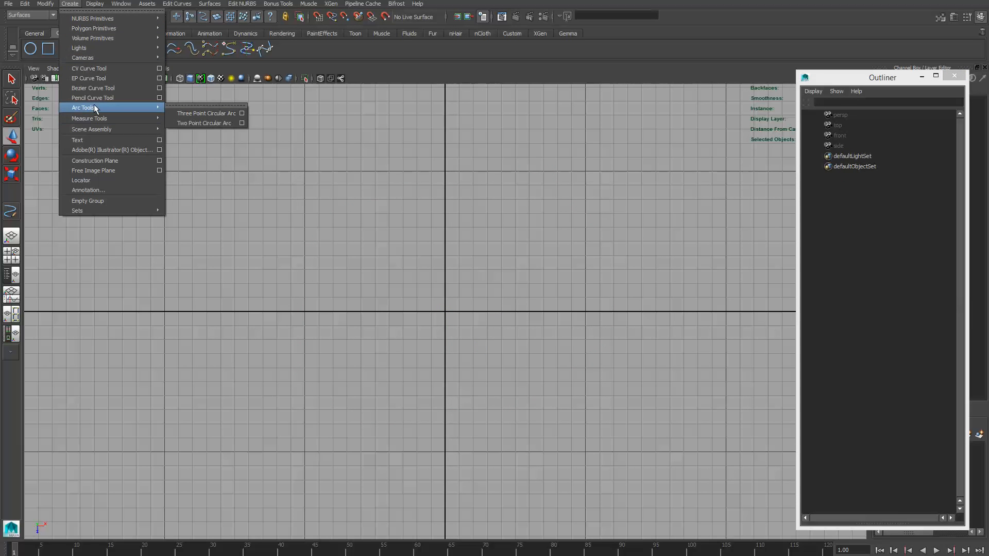
pyautogui.click(193, 112)
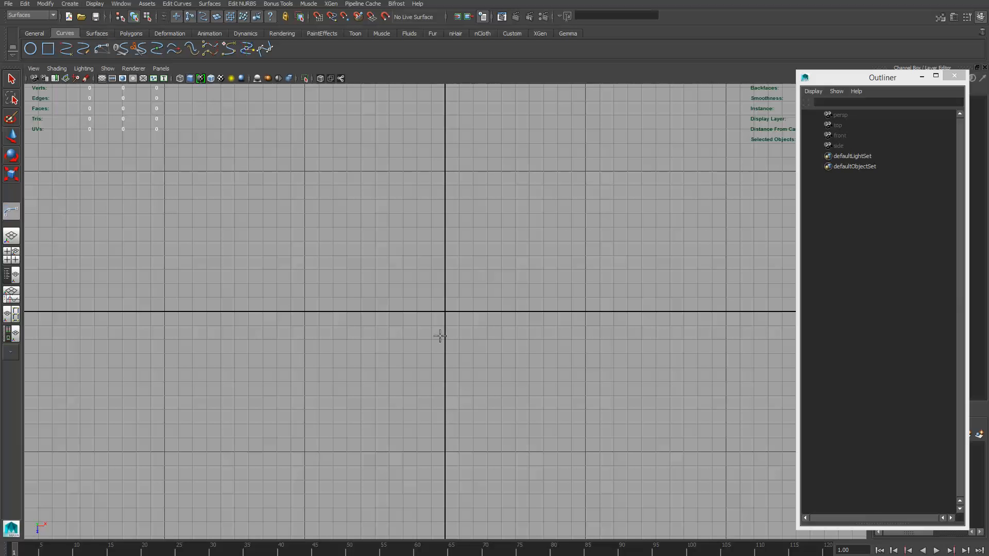
pyautogui.click(305, 311)
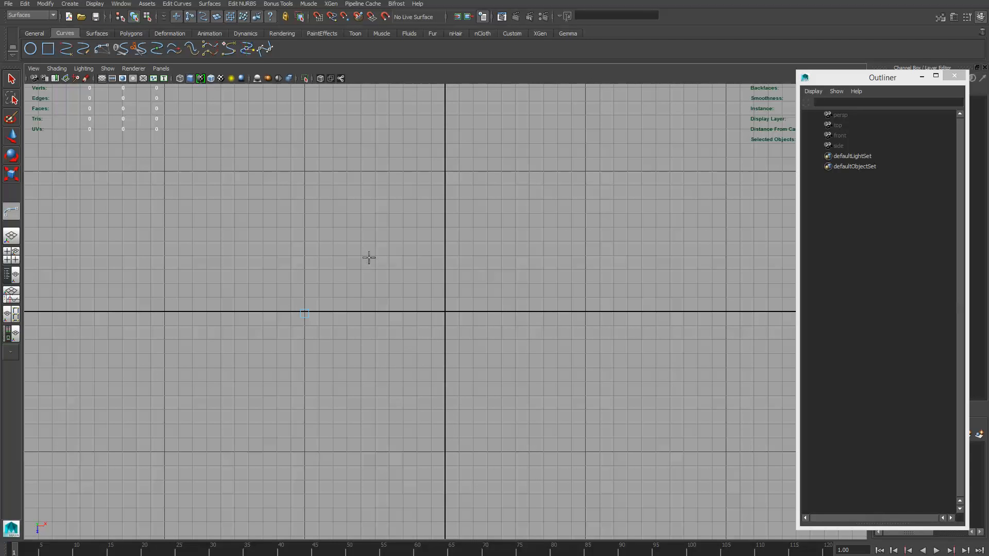
pyautogui.click(445, 311)
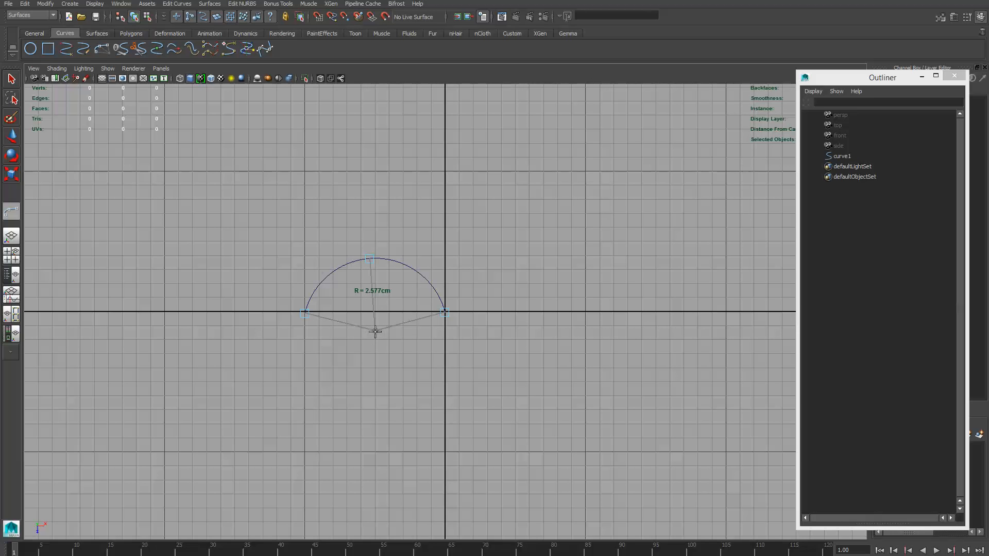
# - Draw a second three point arc overlapping the first across the Z axis, and raise its middle point to enlarge it
pyautogui.click(377, 326)
pyautogui.click(447, 251)
pyautogui.click(534, 329)
pyautogui.moveTo(535, 329)
pyautogui.mouseDown()
pyautogui.moveTo(541, 319)
pyautogui.moveTo(541, 327)
pyautogui.mouseUp()
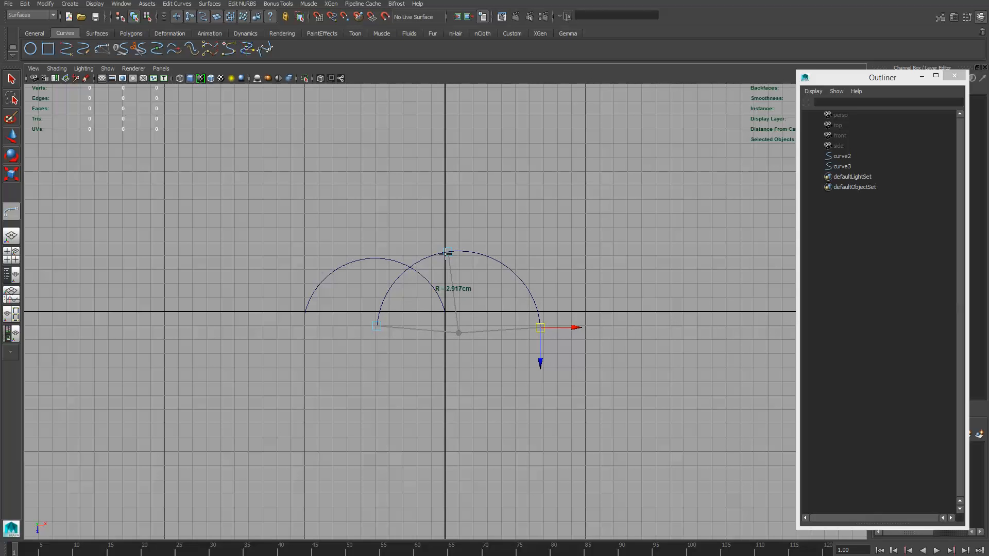
pyautogui.moveTo(449, 256); pyautogui.dragTo(476, 204)
pyautogui.press('w')
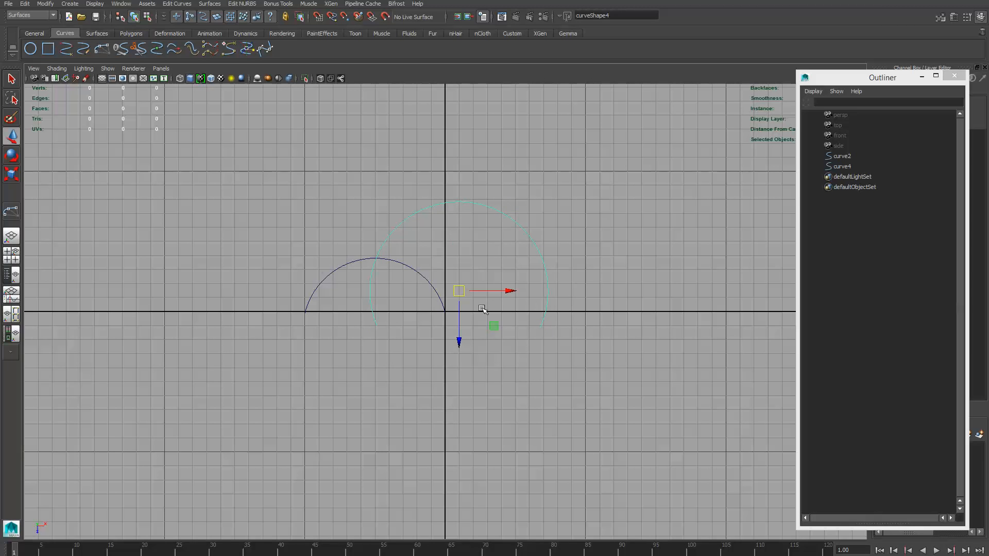
# - Delete both three point arcs
pyautogui.click(862, 156)
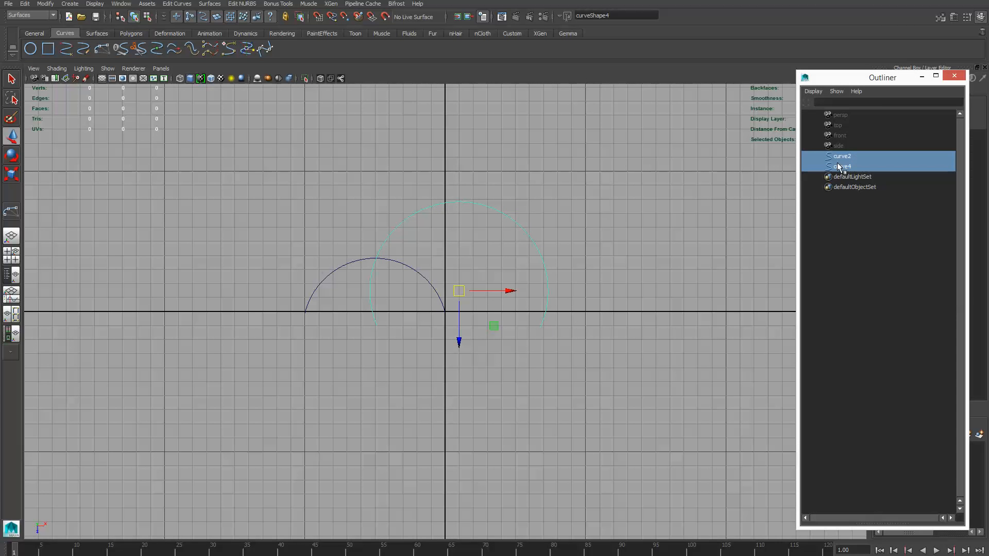
pyautogui.keyDown('ctrl'); pyautogui.click(832, 167); pyautogui.keyUp('ctrl')
pyautogui.press('Delete')
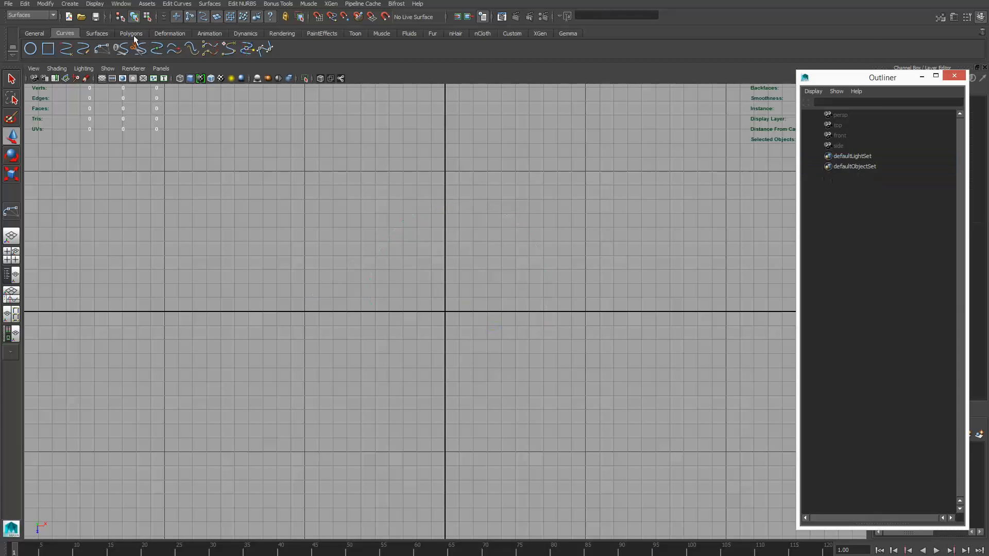
# - Draw a two point circular arc of about 2.49 cm radius between a point on the negative X axis and the origin
pyautogui.click(70, 4)
pyautogui.moveTo(123, 107)
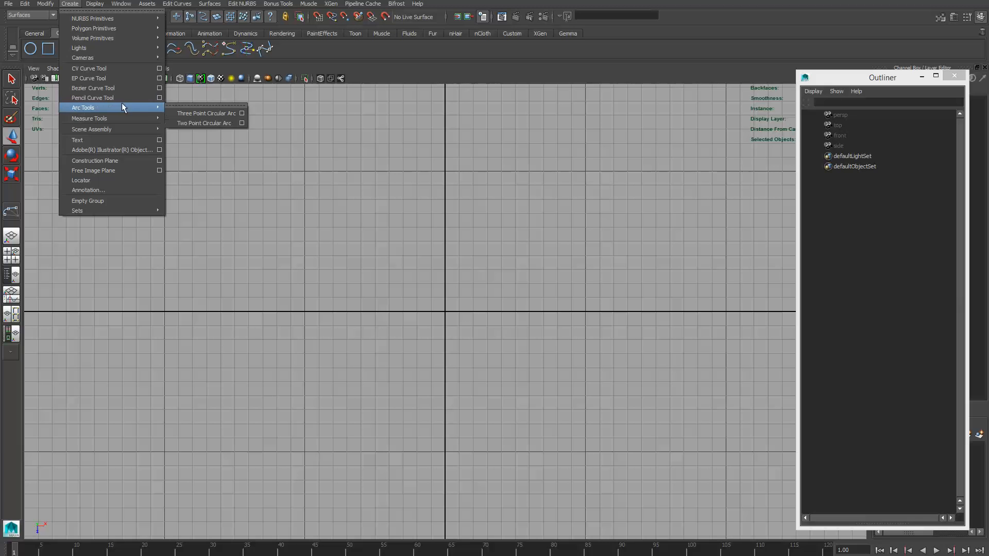
pyautogui.click(203, 115)
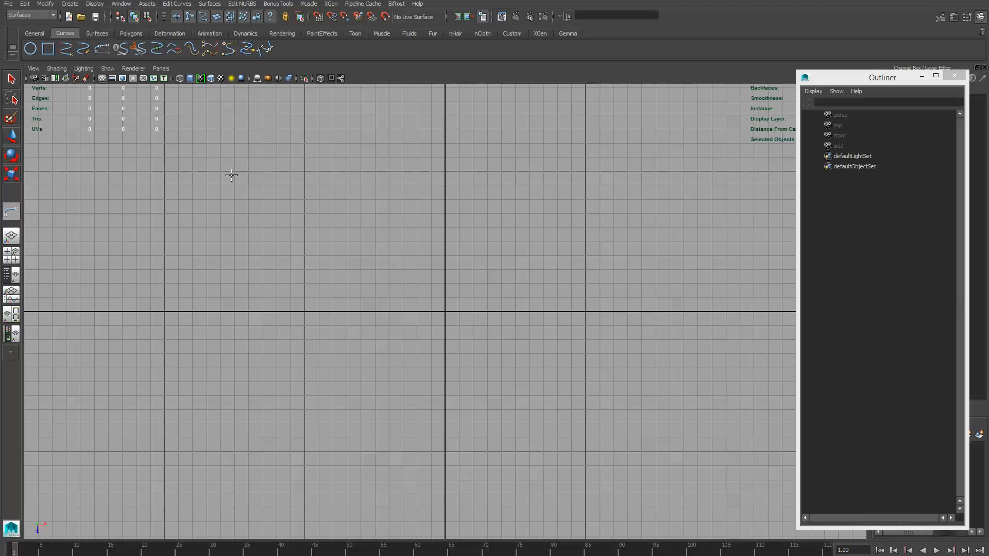
pyautogui.click(304, 311)
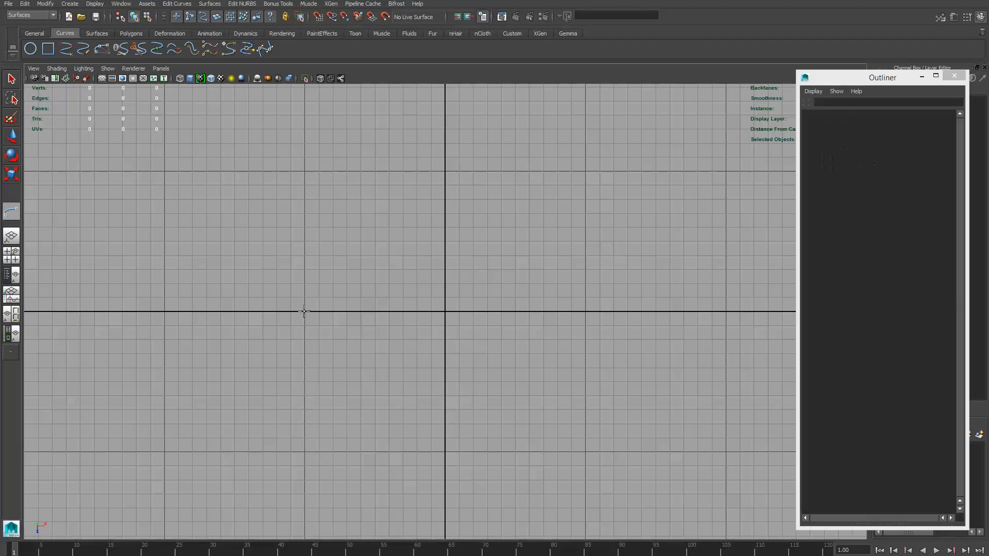
pyautogui.click(443, 311)
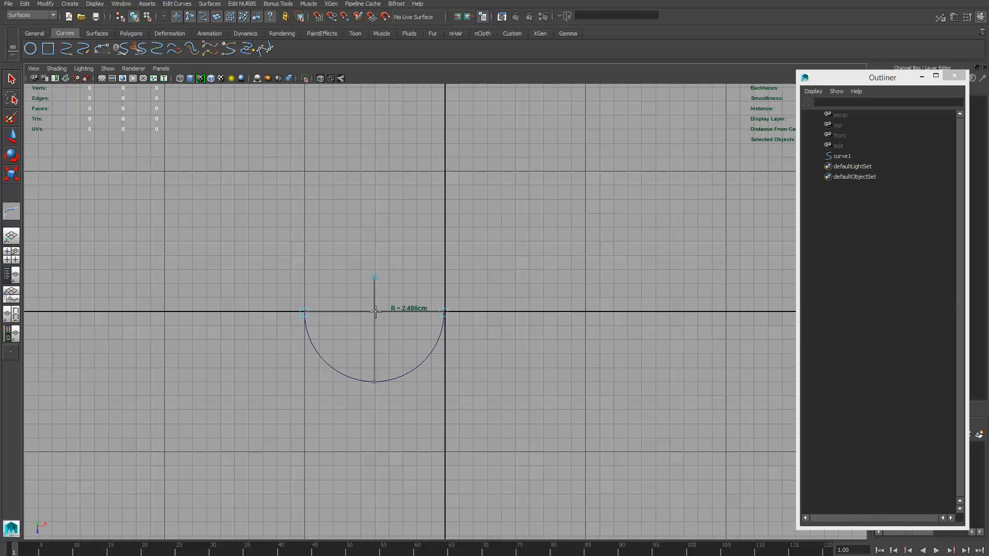
# - Flatten the two point arc by moving its centre point far below the X axis, and delete the arc
pyautogui.moveTo(375, 311); pyautogui.dragTo(370, 446)
pyautogui.press('w')
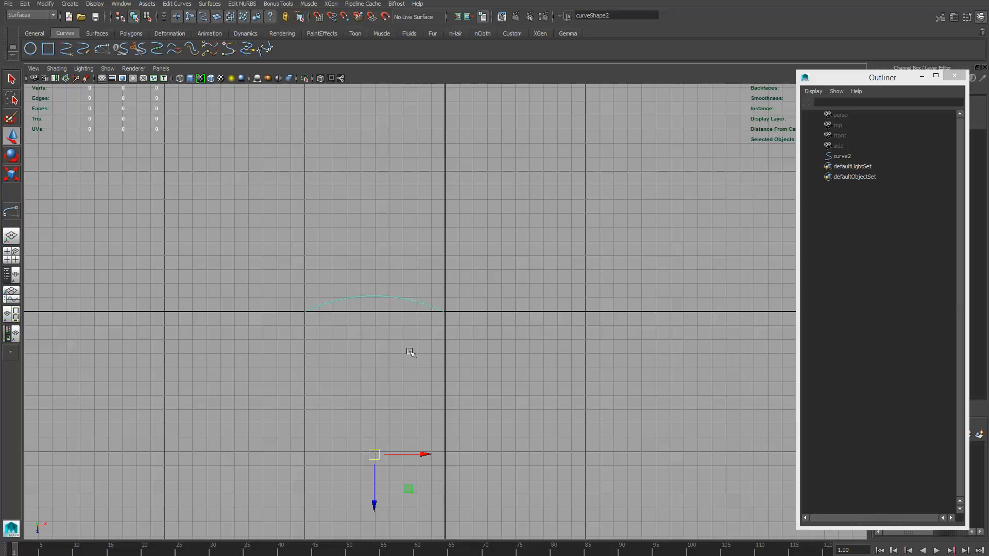
pyautogui.press('Delete')
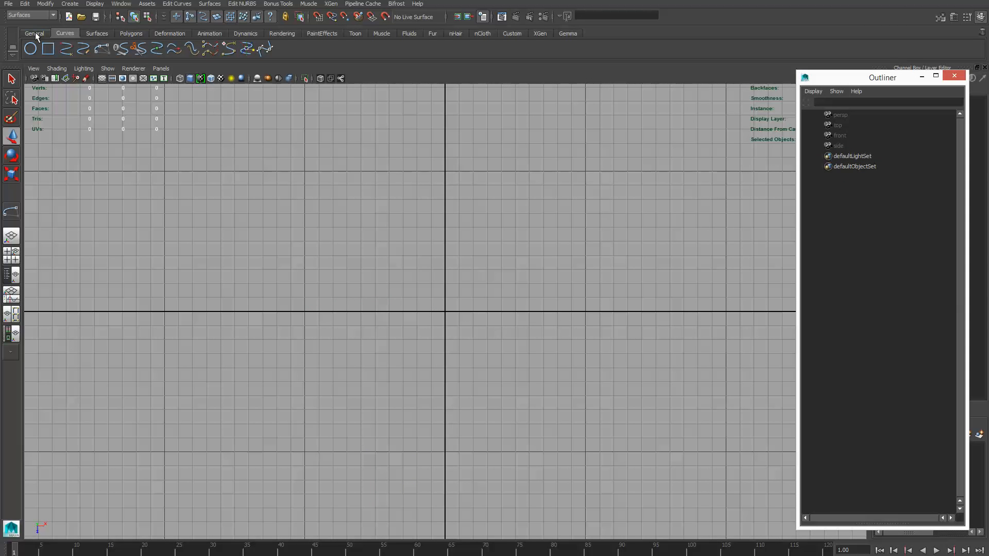
# - Activate the Bezier Curve Tool with its tool settings displayed
pyautogui.click(29, 51)
pyautogui.click(70, 4)
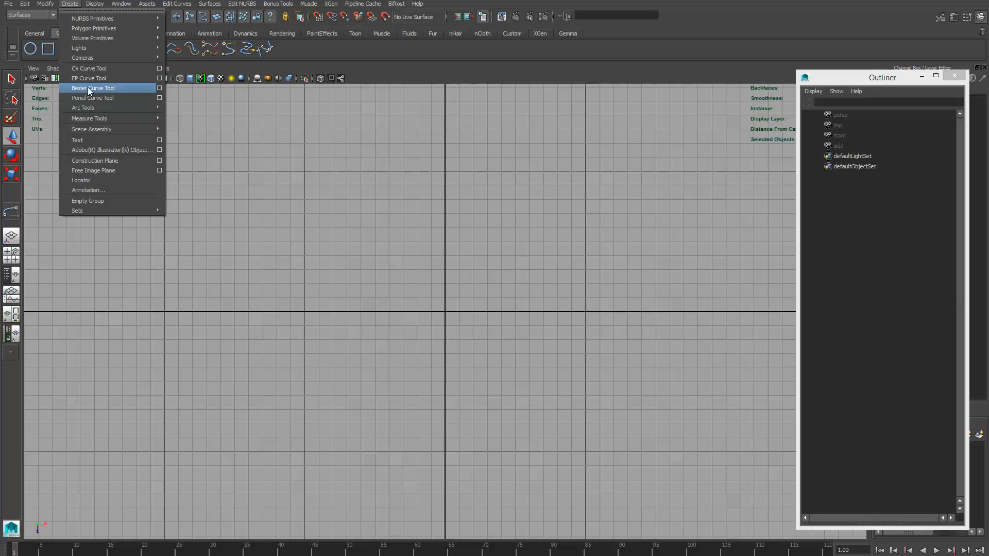
pyautogui.click(159, 88)
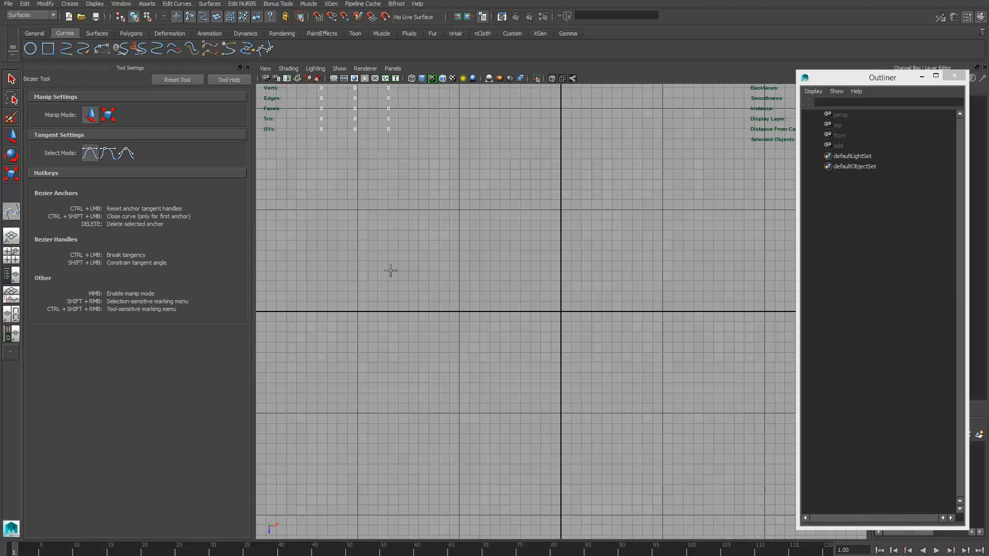
# - Draw an open Bezier outline from the negative X axis, with smooth anchors over the top and base and sharp corners in the right-hand notch
pyautogui.click(358, 312)
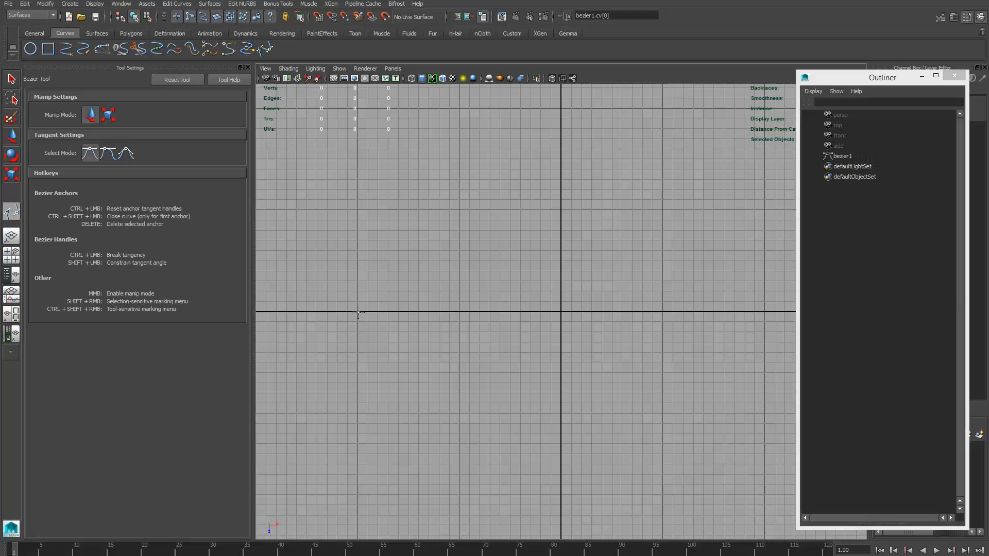
pyautogui.moveTo(382, 240); pyautogui.dragTo(411, 207)
pyautogui.moveTo(488, 239); pyautogui.dragTo(511, 260)
pyautogui.moveTo(555, 292); pyautogui.dragTo(565, 322)
pyautogui.click(547, 364)
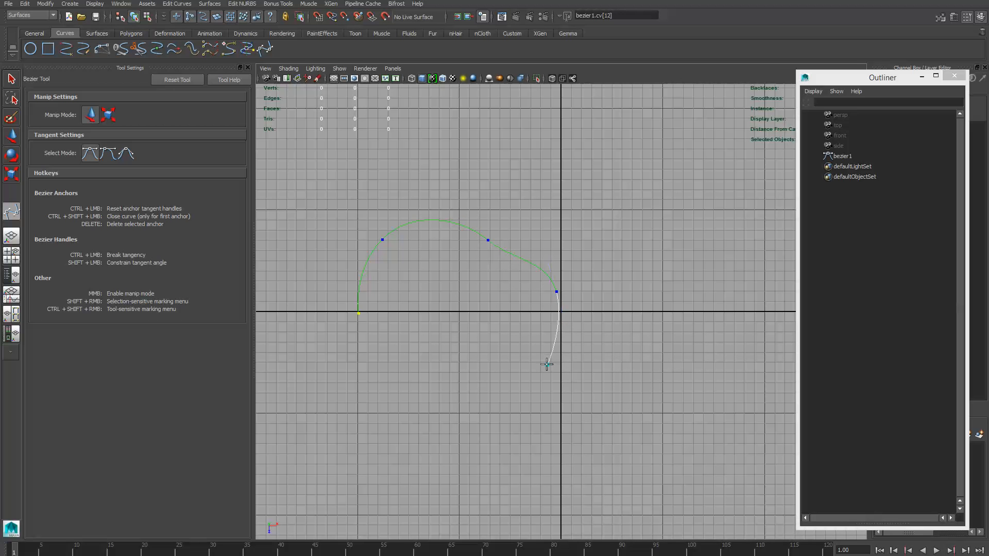
pyautogui.click(489, 373)
pyautogui.moveTo(500, 415); pyautogui.dragTo(550, 460)
pyautogui.moveTo(420, 471); pyautogui.dragTo(396, 445)
pyautogui.moveTo(378, 386); pyautogui.dragTo(381, 364)
# - Set the smooth anchor on the upper right slope of the Bezier outline to Bezier Corner
pyautogui.click(487, 239)
pyautogui.keyDown('shift'); pyautogui.rightClick(487, 241); pyautogui.keyUp('shift')
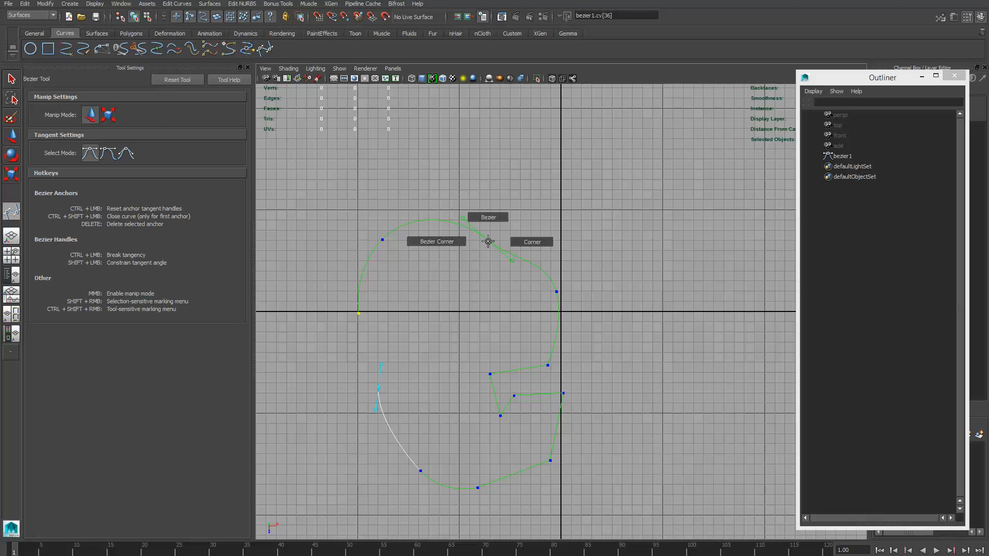
pyautogui.click(431, 242)
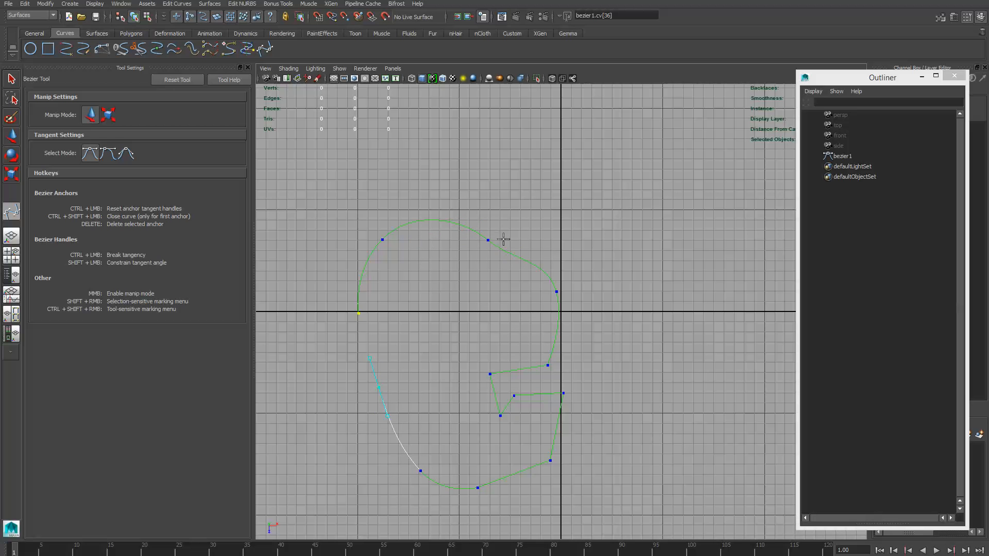
# - Adjust the tangent handles of the anchor just above the X axis on the outline's right side, keeping a smooth, nearly vertical tangent
pyautogui.click(556, 291)
pyautogui.click(558, 292)
pyautogui.keyDown('shift'); pyautogui.moveTo(558, 291); pyautogui.dragTo(515, 291, button='right'); pyautogui.keyUp('shift')
pyautogui.click(556, 292)
pyautogui.moveTo(552, 328); pyautogui.dragTo(491, 316)
pyautogui.moveTo(572, 333)
pyautogui.mouseDown()
pyautogui.moveTo(601, 293)
pyautogui.moveTo(520, 331)
pyautogui.moveTo(562, 332)
pyautogui.mouseUp()
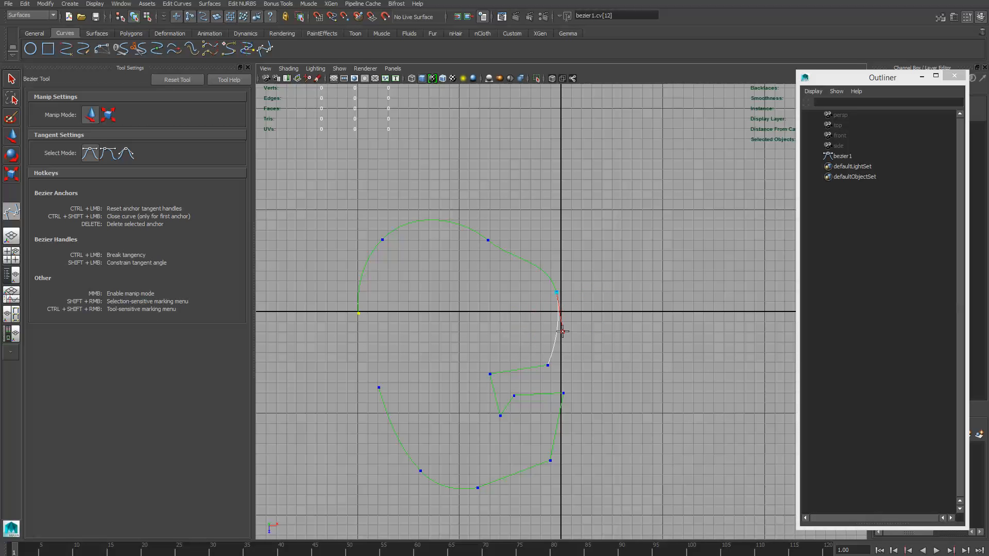
# - Flatten the tangent of the upper right slope anchor slightly and apply the Bezier Corner anchor type to it again
pyautogui.click(486, 239)
pyautogui.moveTo(511, 261)
pyautogui.mouseDown()
pyautogui.moveTo(531, 270)
pyautogui.moveTo(552, 246)
pyautogui.moveTo(507, 236)
pyautogui.moveTo(518, 241)
pyautogui.moveTo(510, 251)
pyautogui.mouseUp()
pyautogui.rightClick(488, 242)
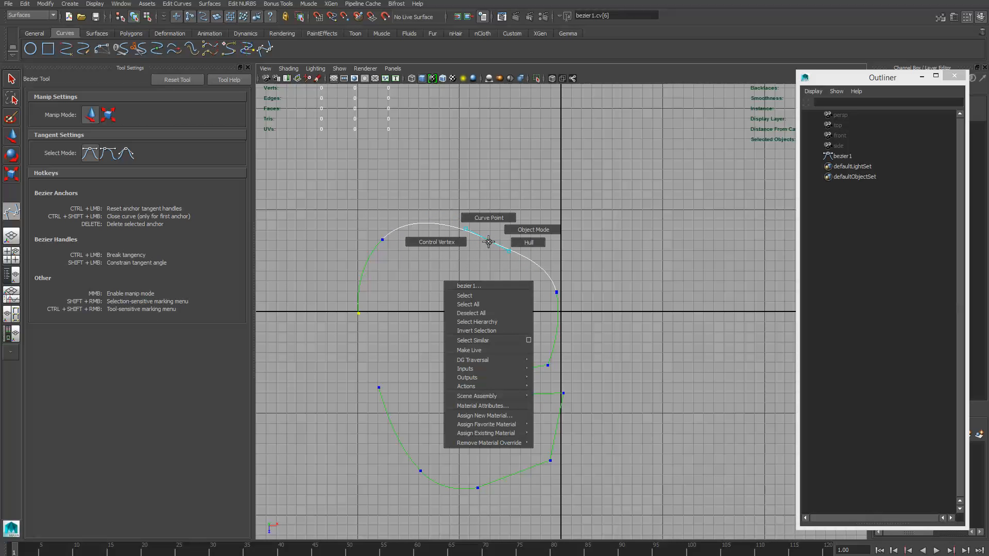
pyautogui.keyDown('shift'); pyautogui.rightClick(488, 241); pyautogui.keyUp('shift')
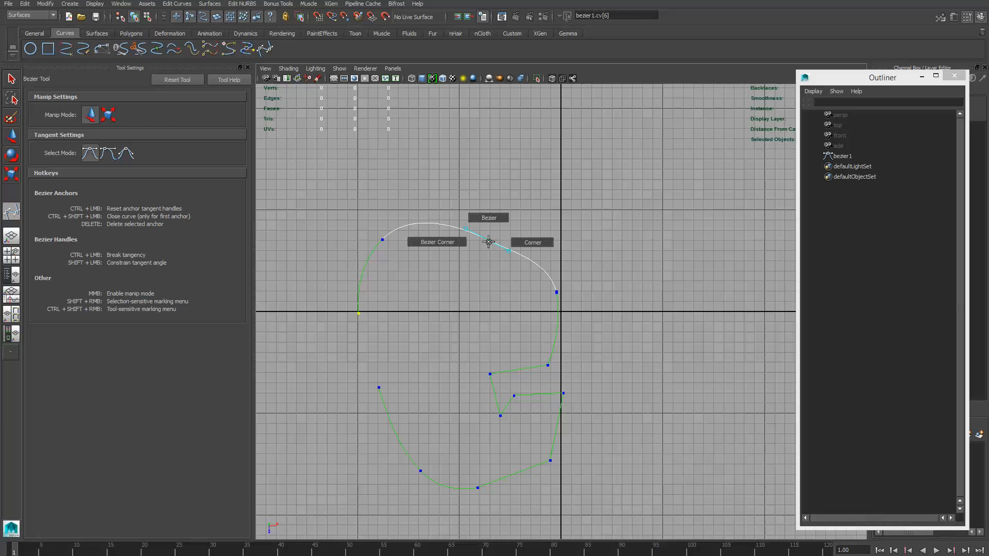
pyautogui.keyDown('shift'); pyautogui.moveTo(488, 241); pyautogui.dragTo(437, 244, button='right'); pyautogui.keyUp('shift')
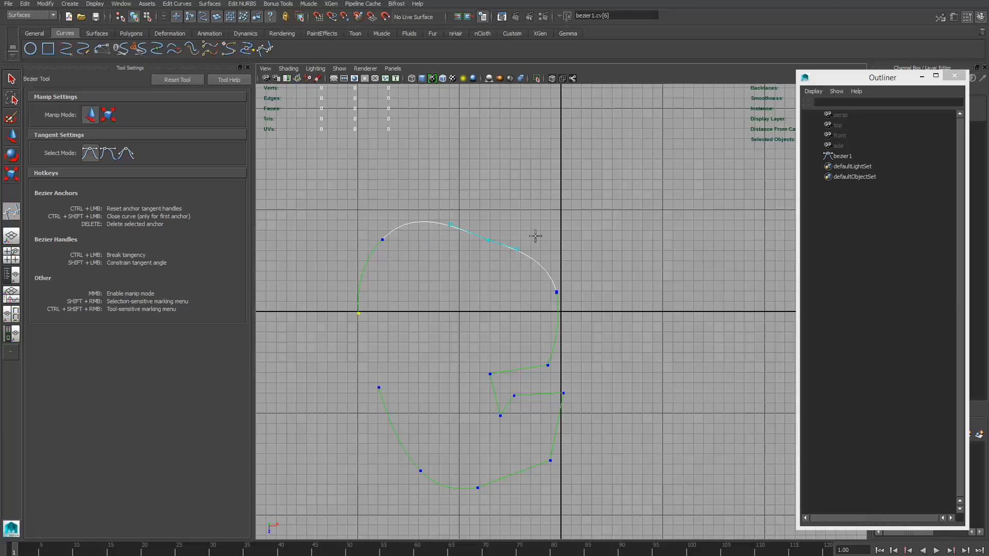
# - Swing both tangent handles of the upper right slope anchor to a steep angle, forming an S-shaped dip, and finish with the Move Tool
pyautogui.moveTo(518, 249); pyautogui.dragTo(495, 289)
pyautogui.moveTo(450, 225); pyautogui.dragTo(479, 200)
pyautogui.press('w')
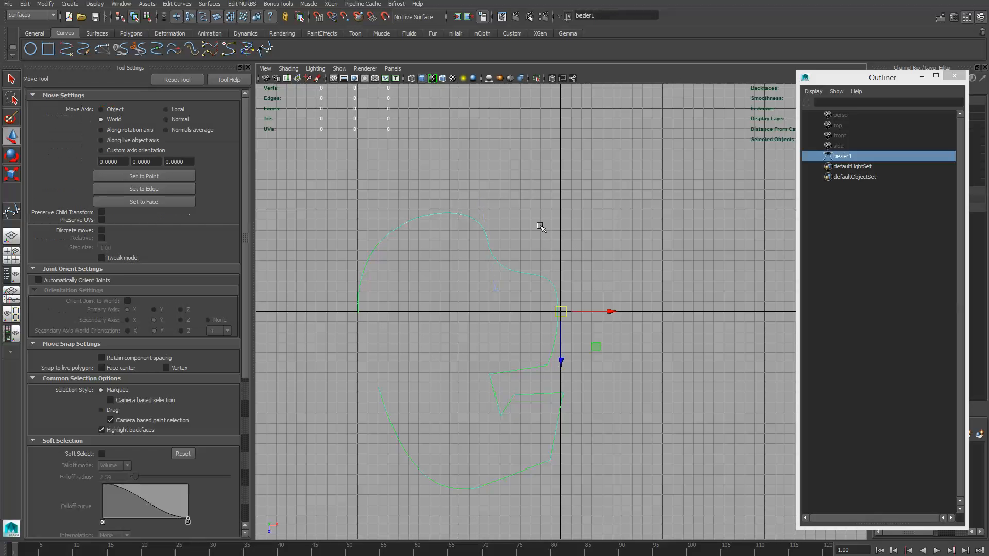
# - Display the curve's control vertices, then move the slope anchor's lower handle point to the right and the upper left anchor's top handle point slightly down
pyautogui.rightClick(524, 274)
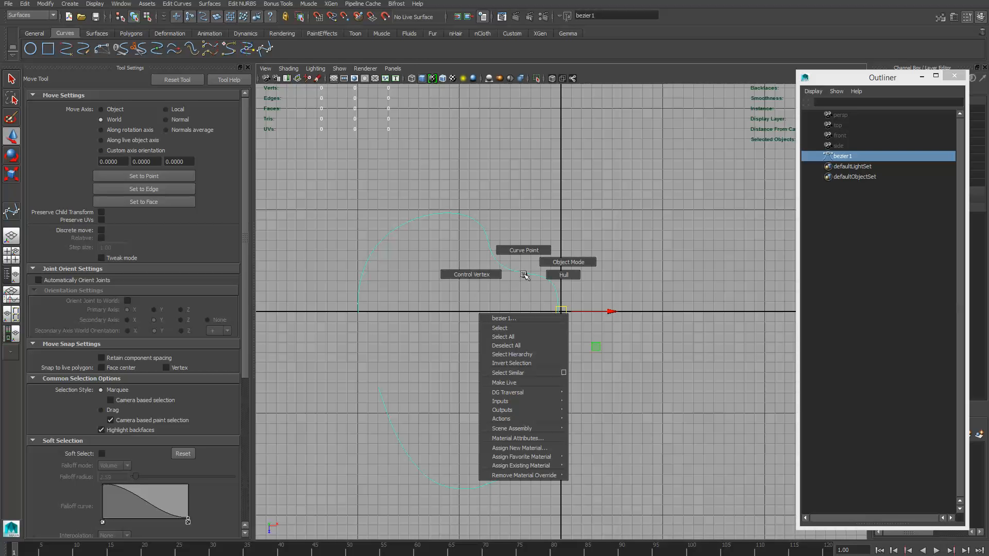
pyautogui.click(482, 274)
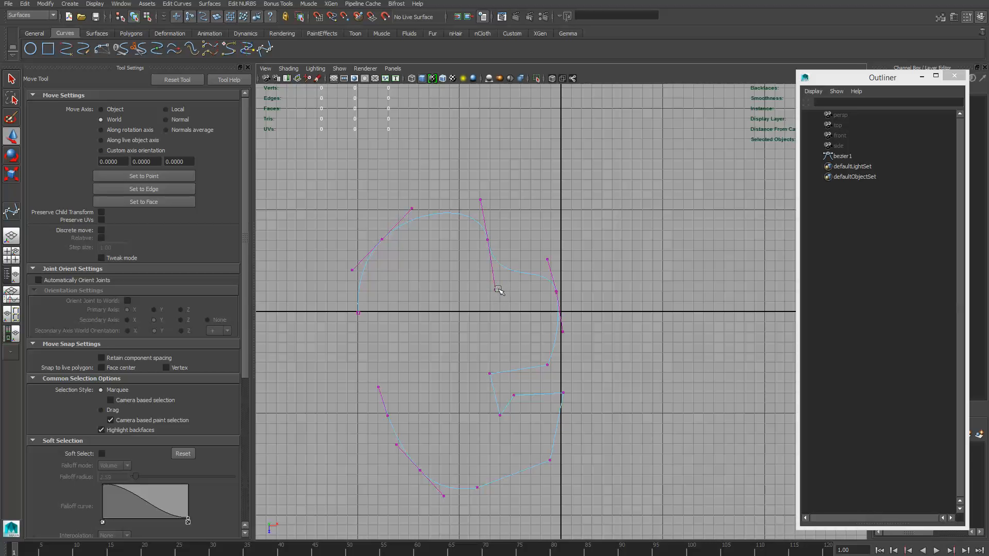
pyautogui.moveTo(484, 279); pyautogui.dragTo(517, 287)
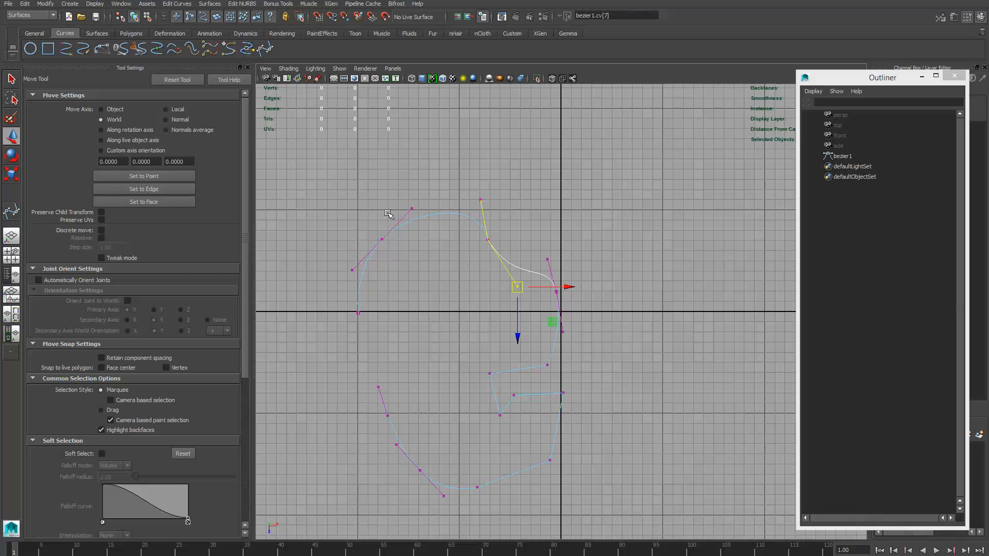
pyautogui.moveTo(404, 198); pyautogui.dragTo(412, 217)
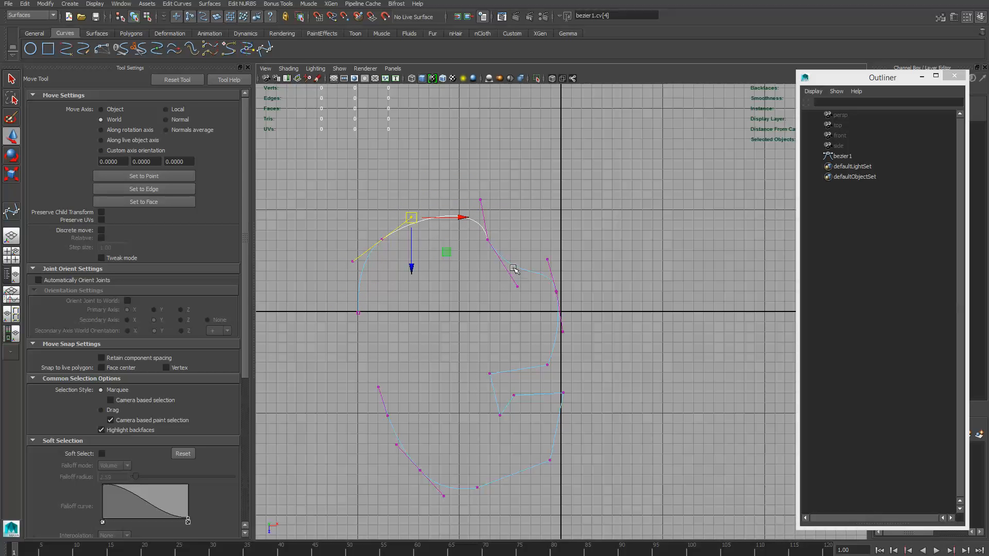
# - Return the Bezier curve to object mode and delete it
pyautogui.moveTo(507, 263); pyautogui.dragTo(519, 257, button='right')
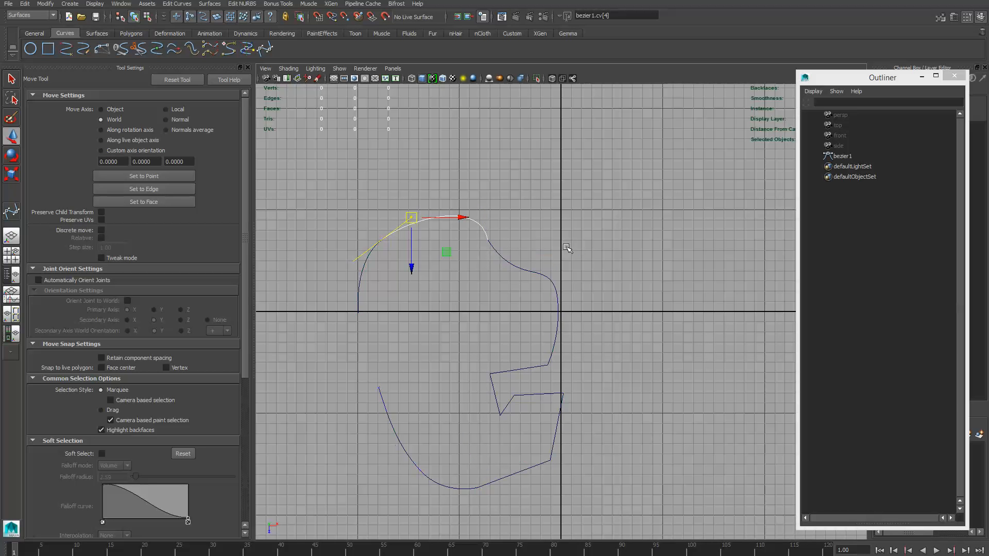
pyautogui.click(519, 269)
pyautogui.press('Delete')
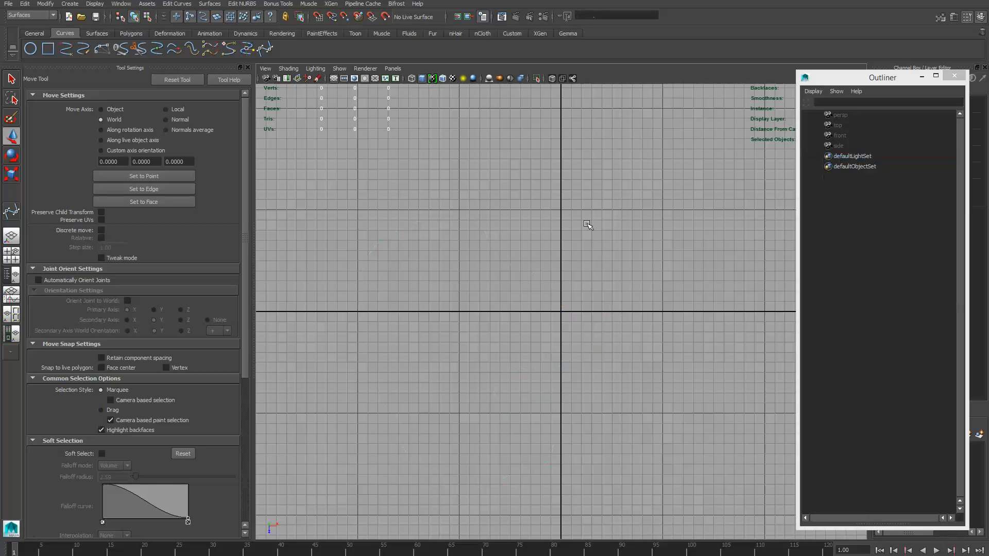